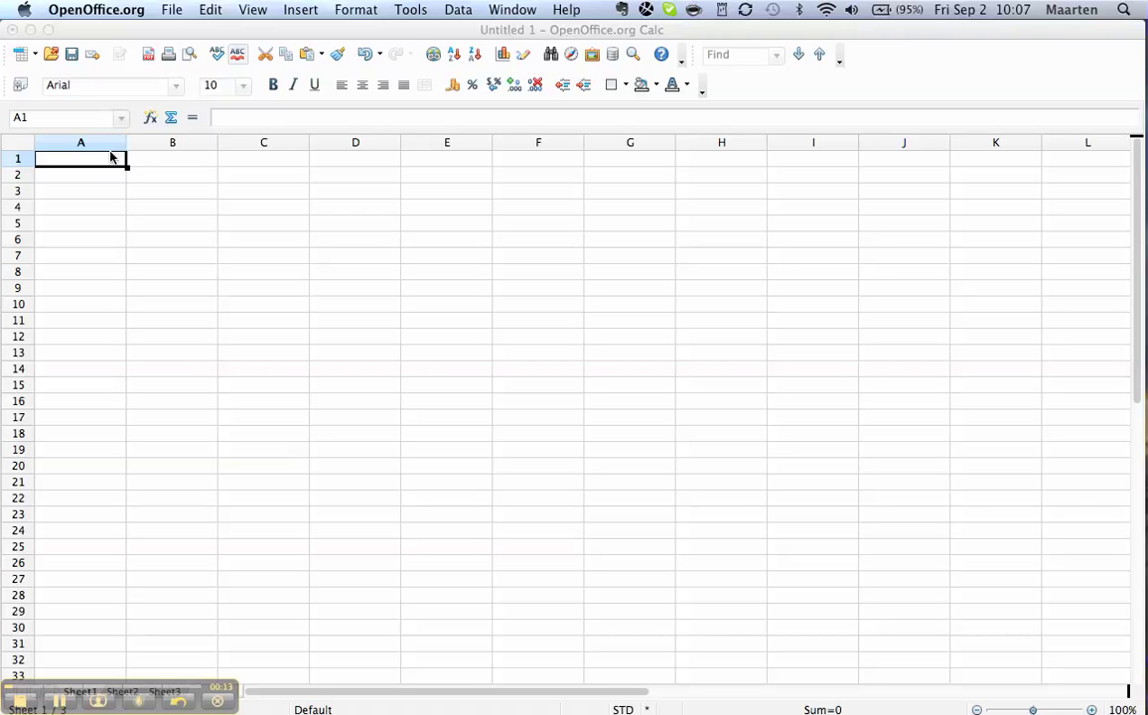
# Step: Select cell A2 in the empty Untitled 1 sheet to begin entering data
pyautogui.click(95, 189)
pyautogui.click(91, 173)
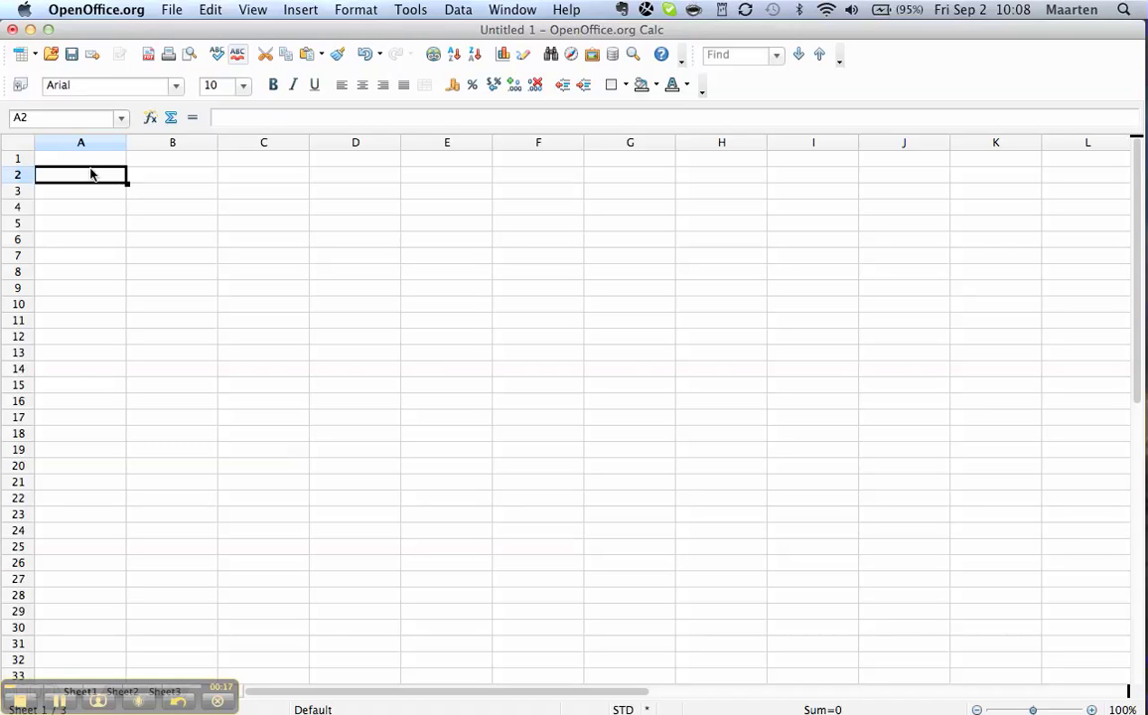
# Step: Enter the numbers 1 through 10 down cells A2 to A11, then move to A13
pyautogui.write('1 2 3 4 5 6 7 8 9 ')
pyautogui.write('10')
pyautogui.press('Return')
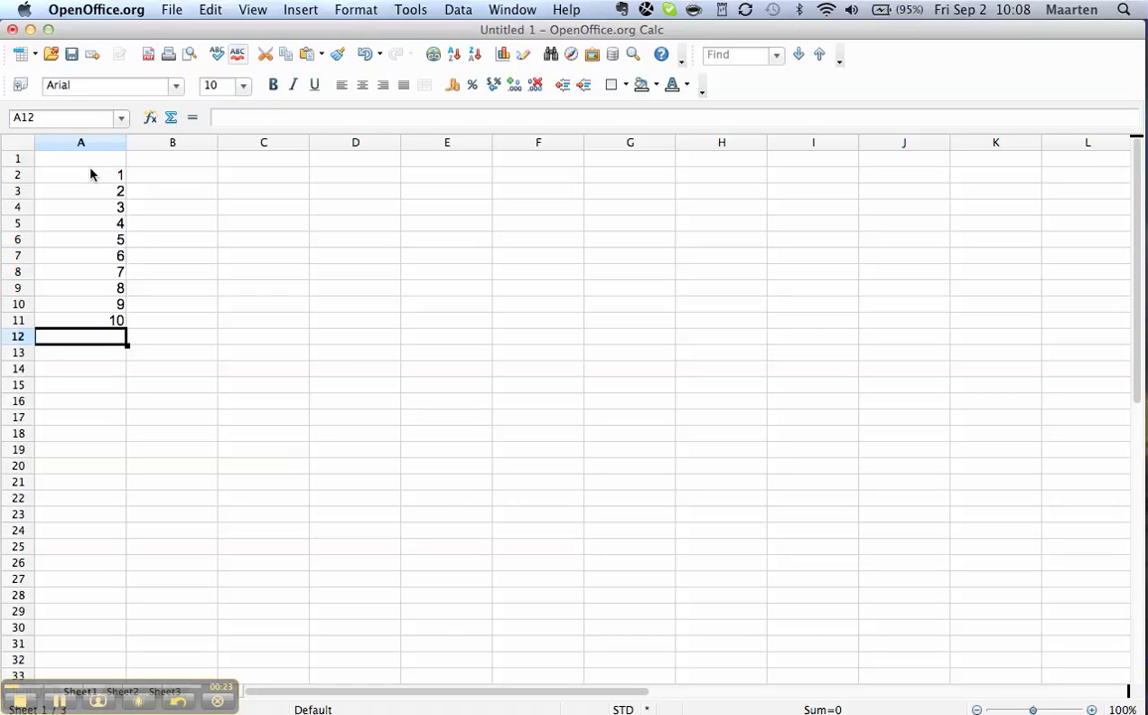
pyautogui.press('Up')
pyautogui.press('Down')
pyautogui.press('Up')
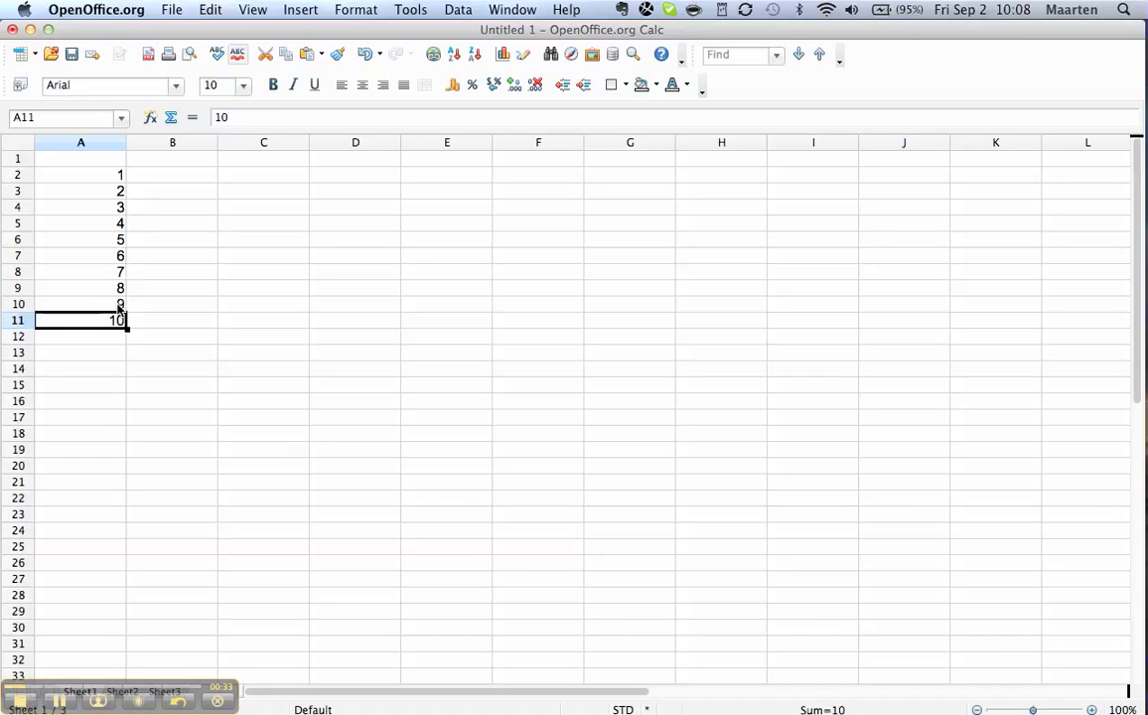
pyautogui.click(109, 342)
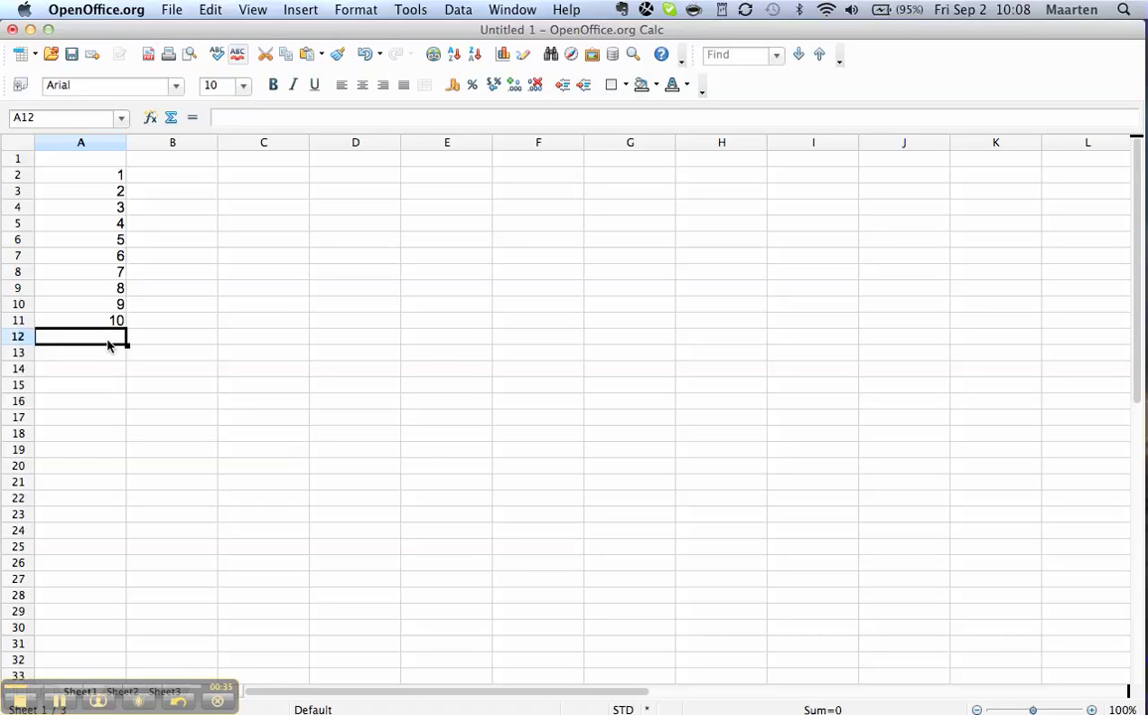
pyautogui.press('Down')
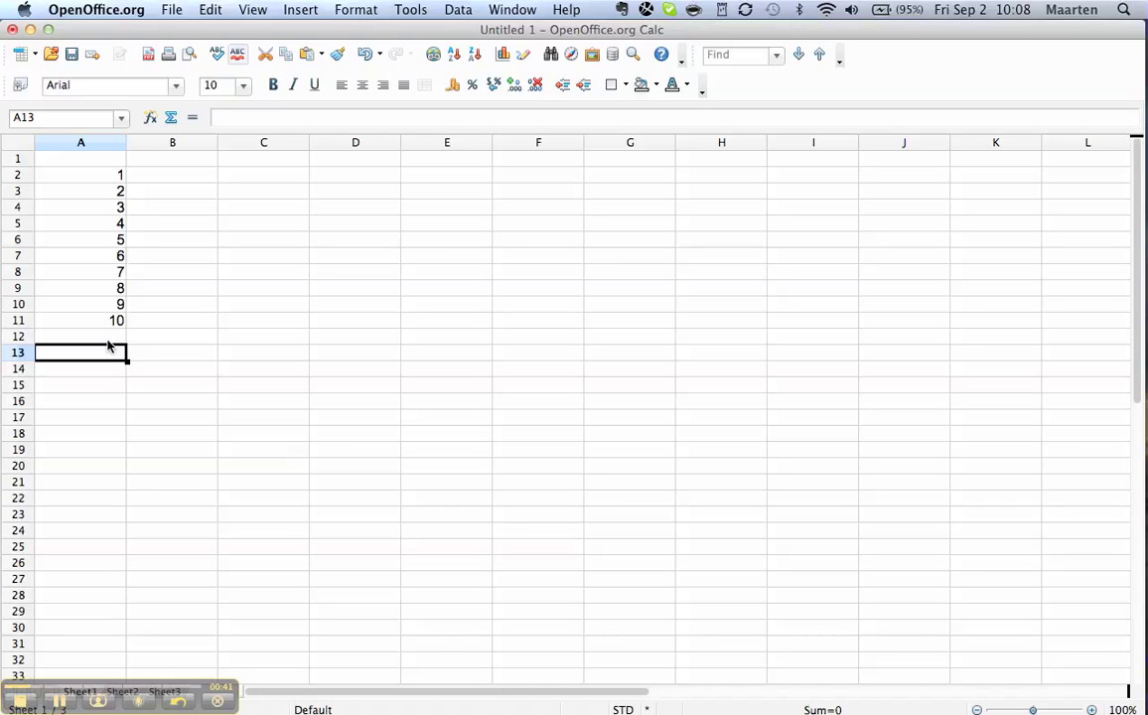
# Step: Enter =SUM(A2:A11) in A13 by clicking A2 and A11, giving the total 55
pyautogui.write('=s')
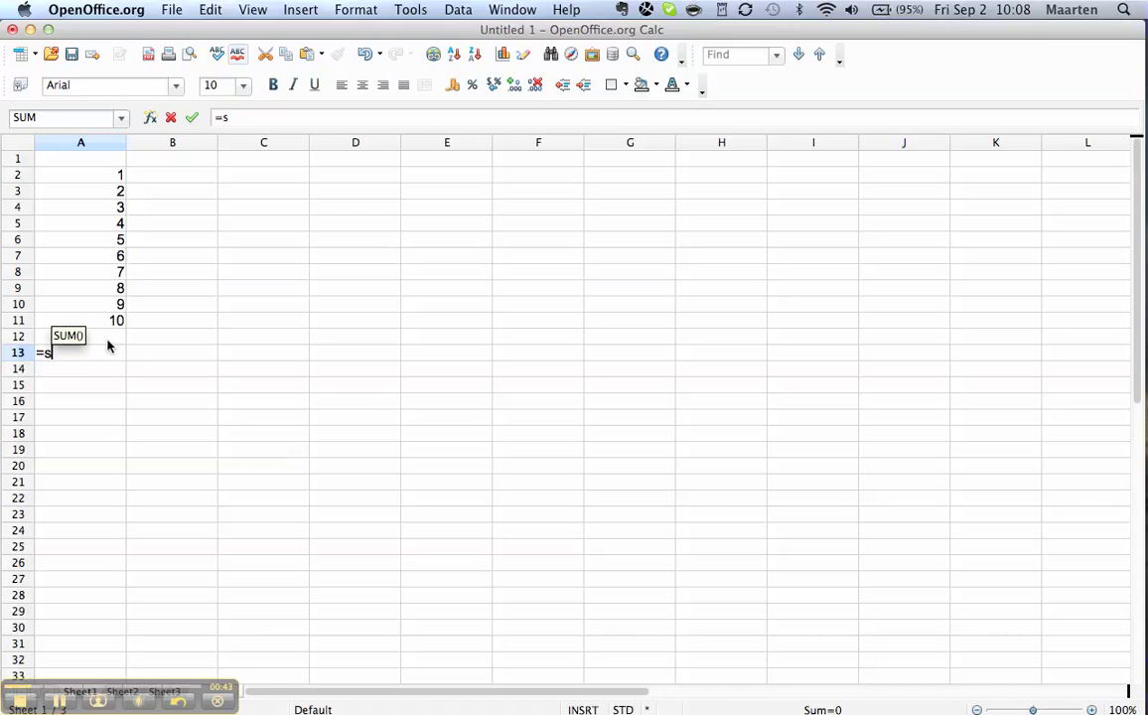
pyautogui.write('um(')
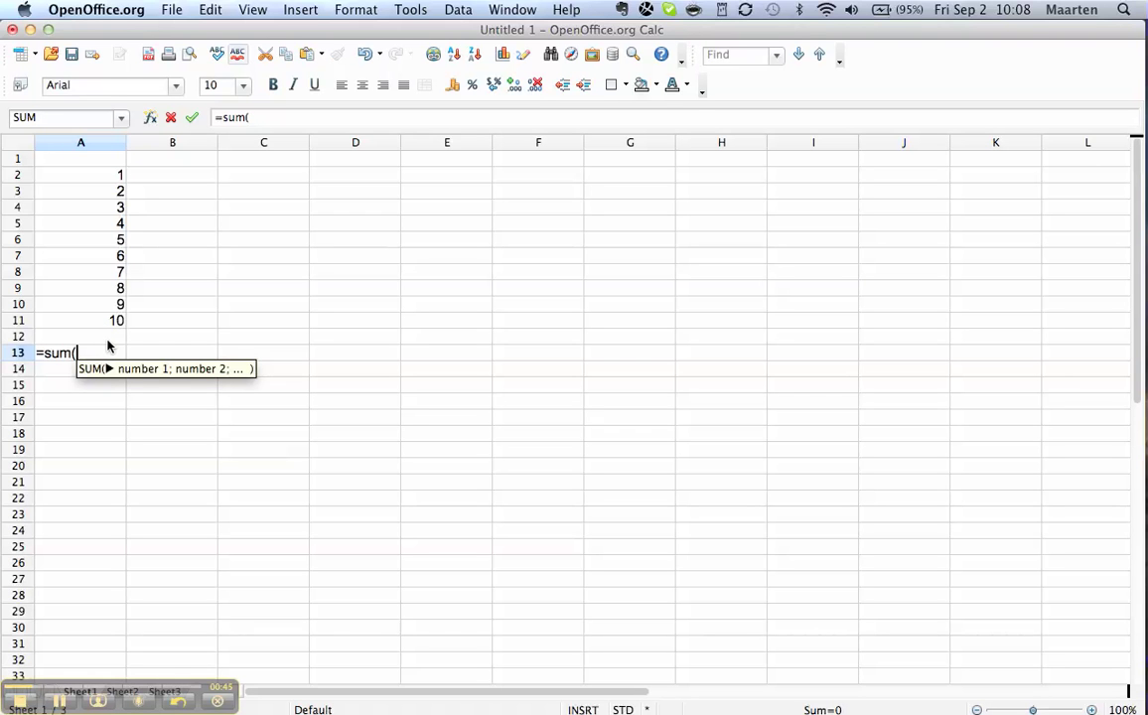
pyautogui.click(117, 163)
pyautogui.click(118, 179)
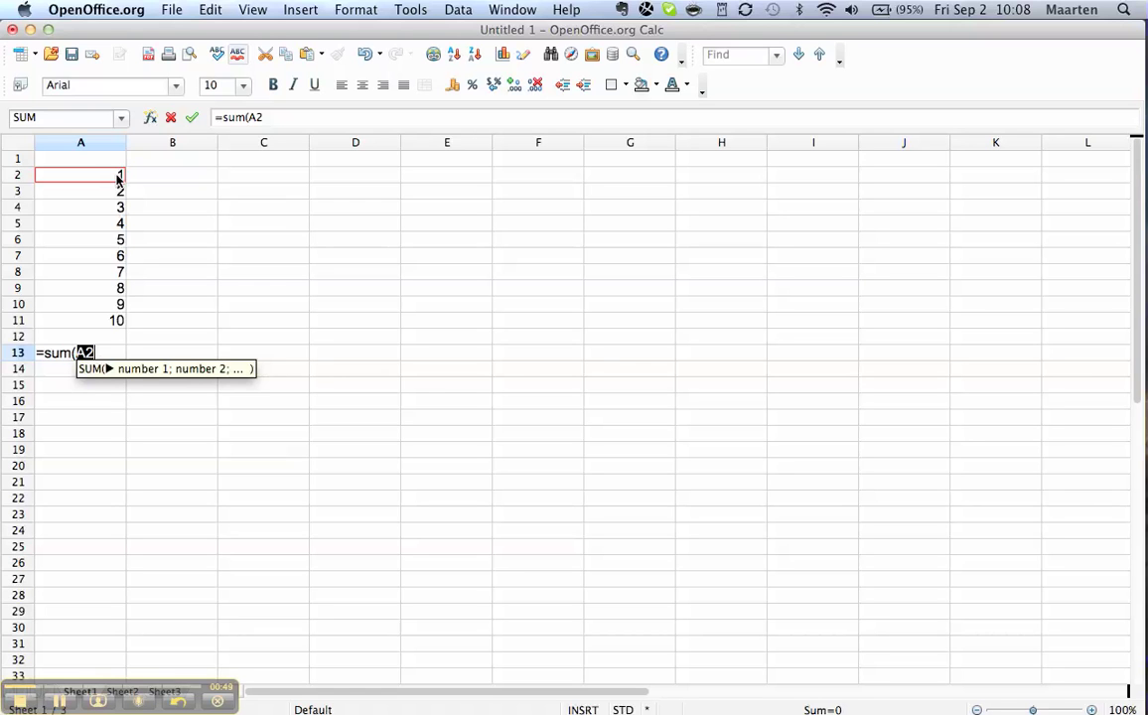
pyautogui.write(':')
pyautogui.click(69, 321)
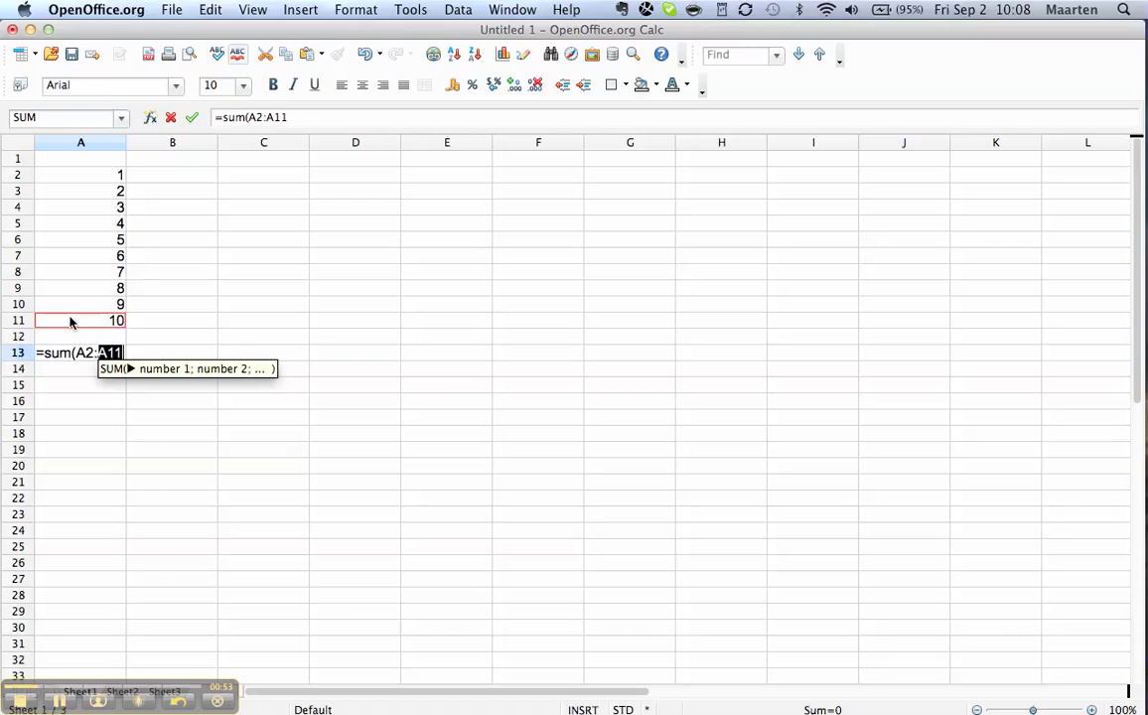
pyautogui.write(')')
pyautogui.press('Return')
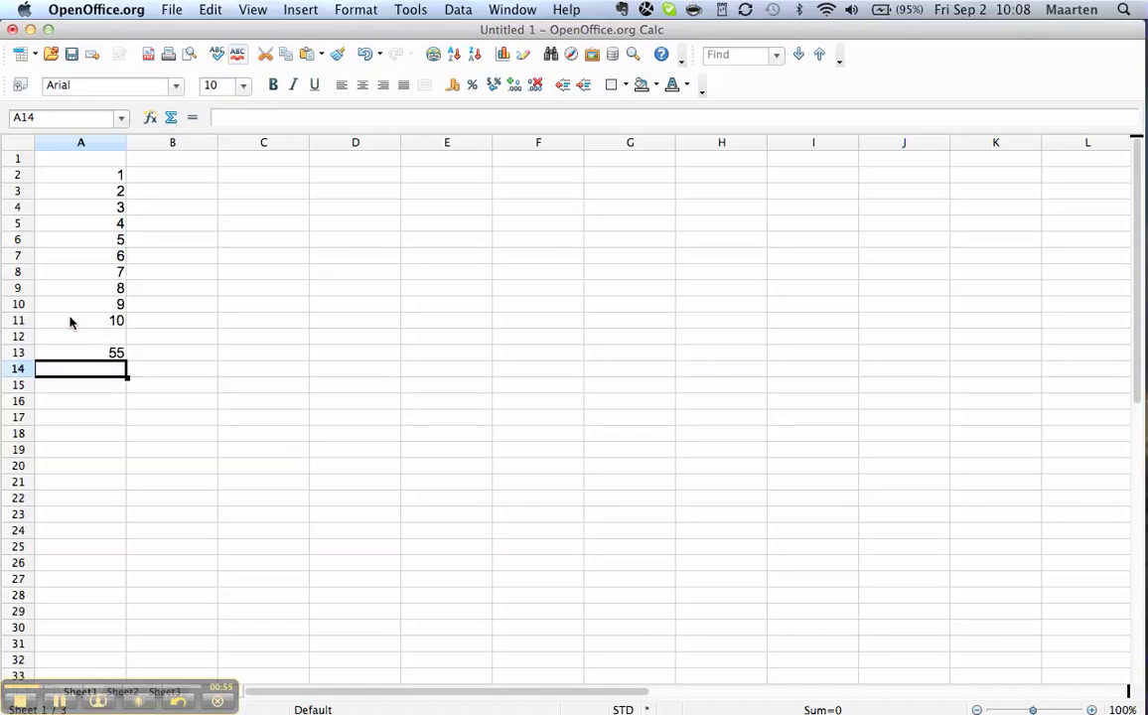
pyautogui.press('Up')
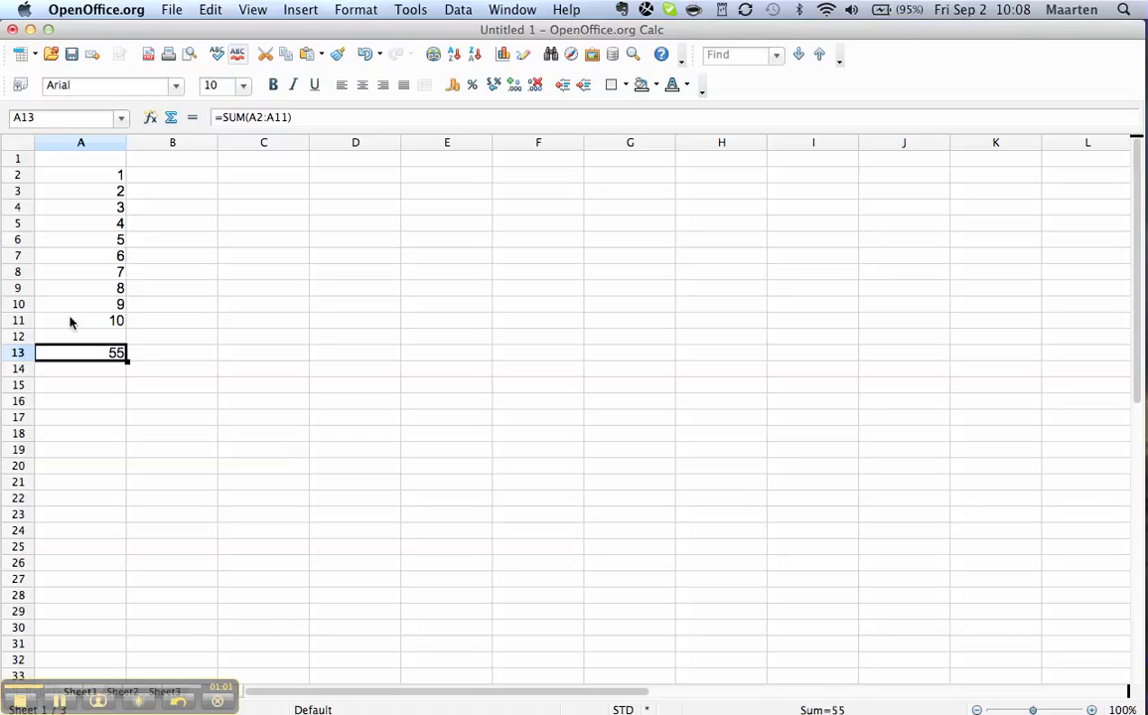
pyautogui.press('Down')
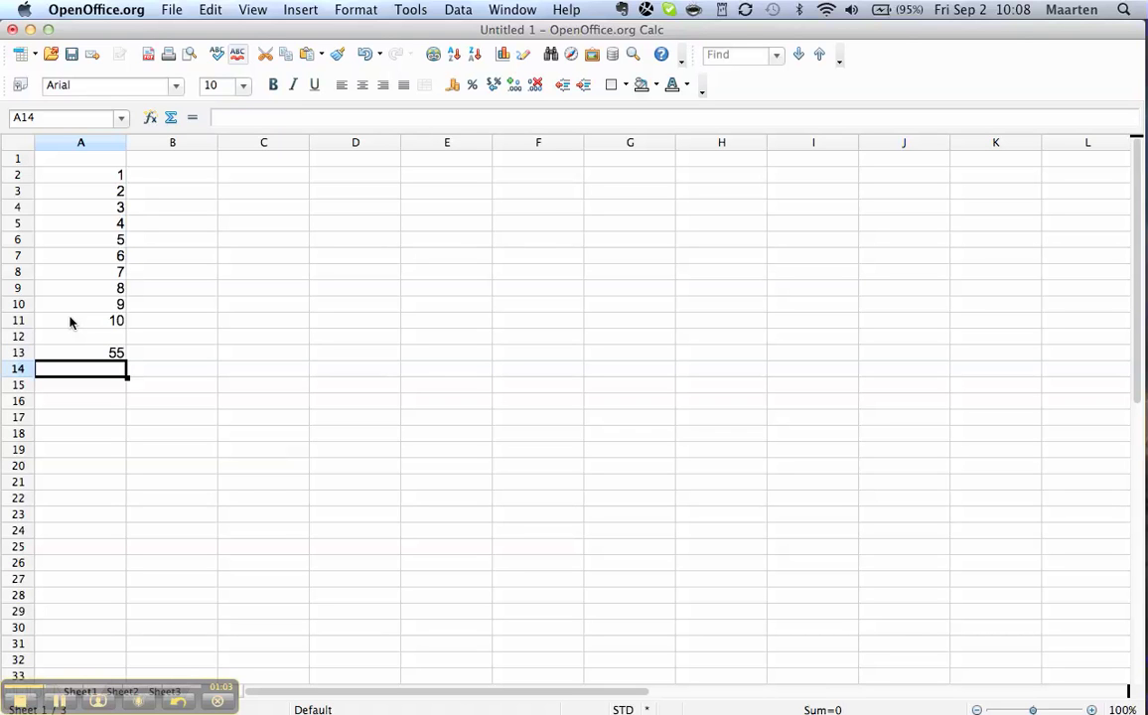
# Step: Enter a second =SUM(A2:A11) in A14 by dragging over cells A2 to A11
pyautogui.write('=')
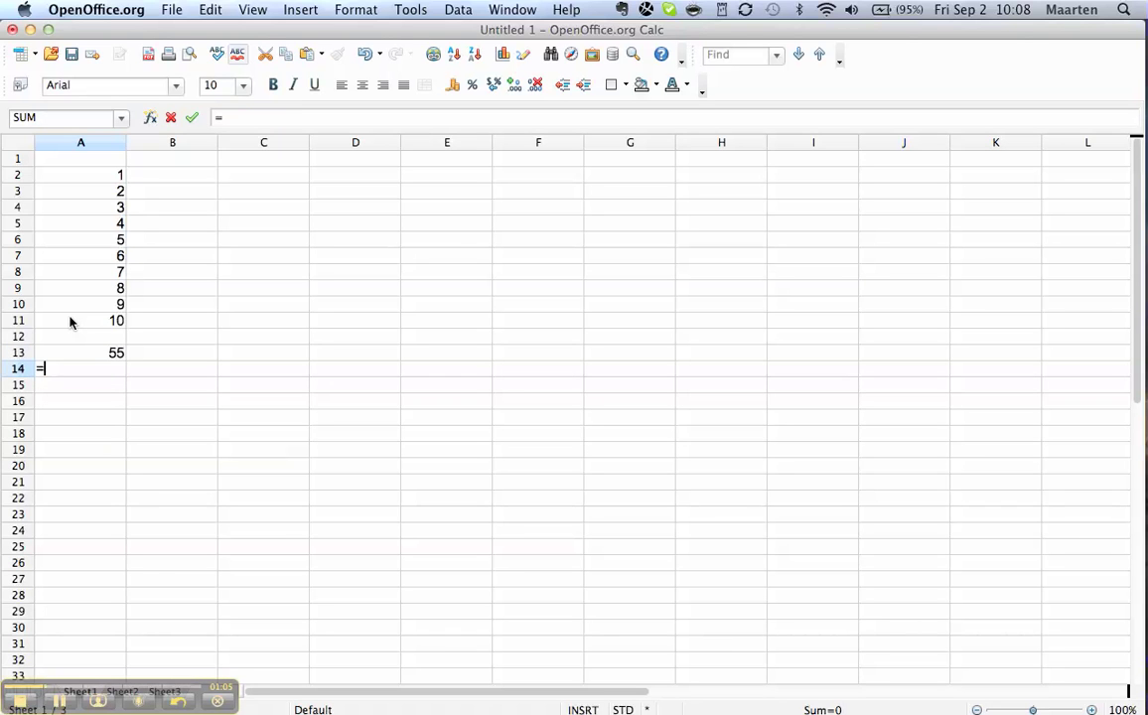
pyautogui.write('sum(')
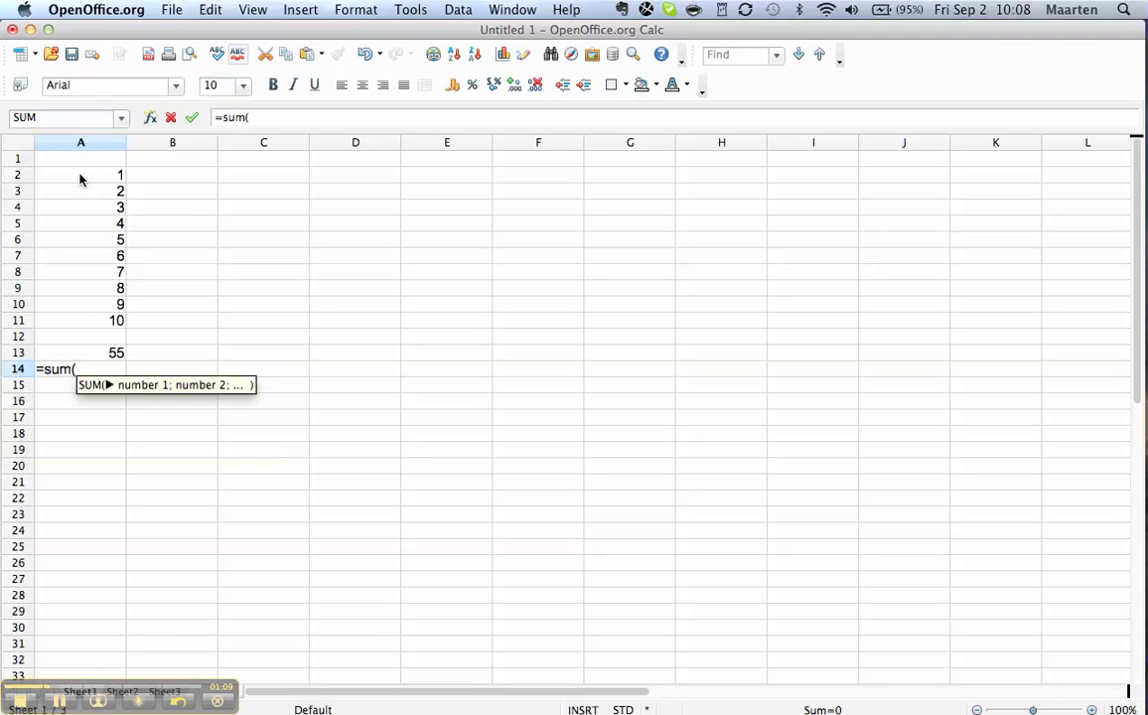
pyautogui.moveTo(78, 177); pyautogui.dragTo(84, 324)
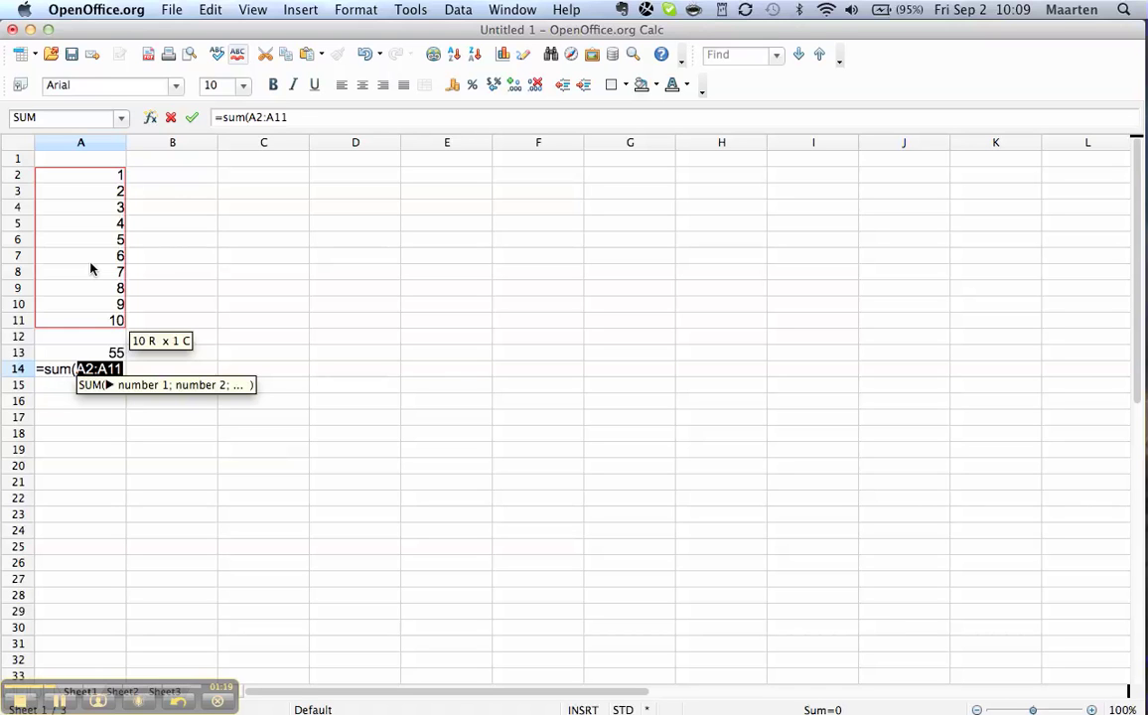
pyautogui.press('Right')
pyautogui.press('Left')
pyautogui.moveTo(107, 178); pyautogui.dragTo(105, 319)
pyautogui.write(')')
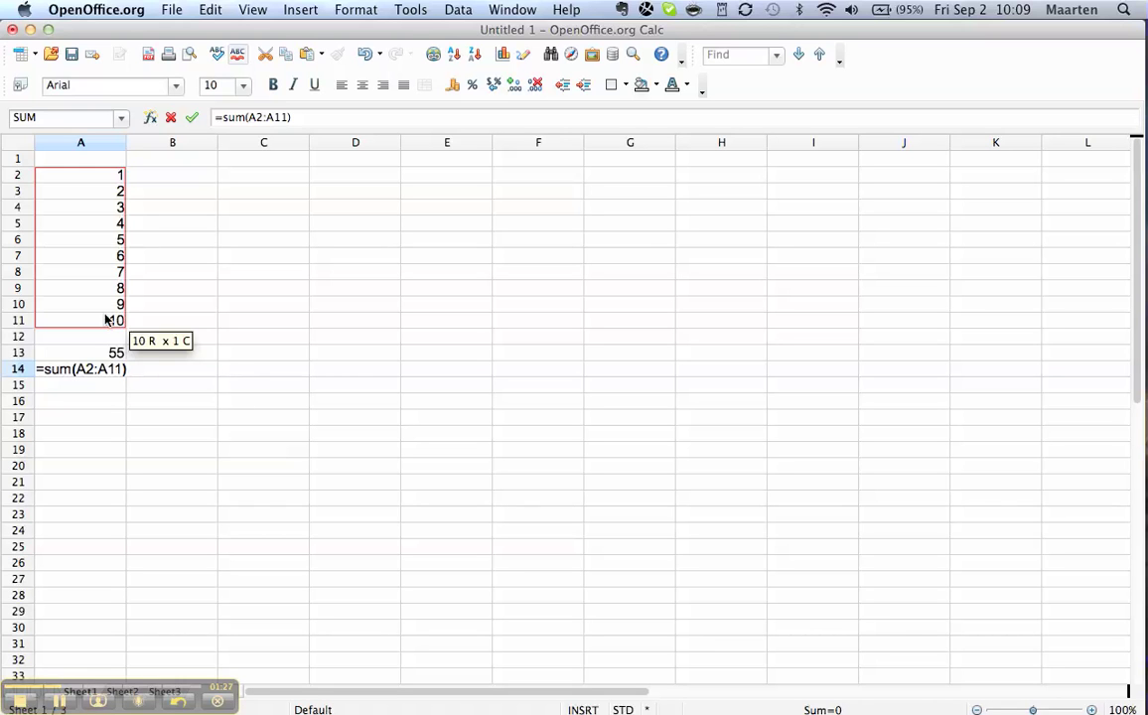
pyautogui.press('Return')
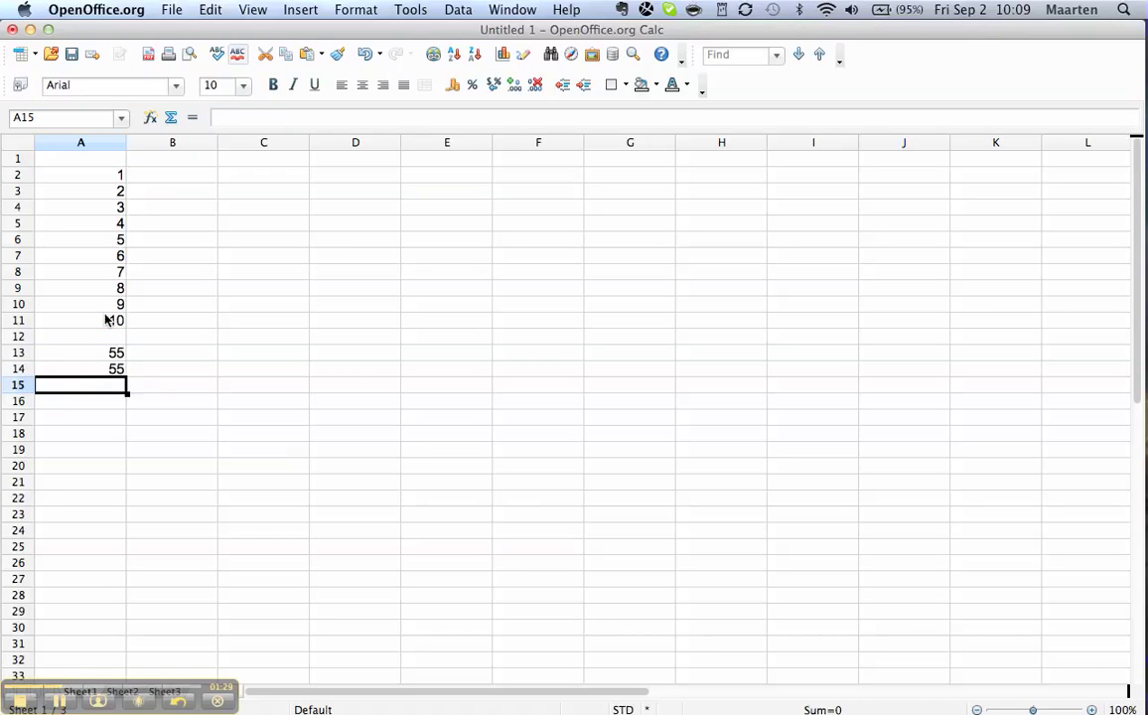
# Step: Step between A13 and A14 to compare the two SUM formulas
pyautogui.press('Up')
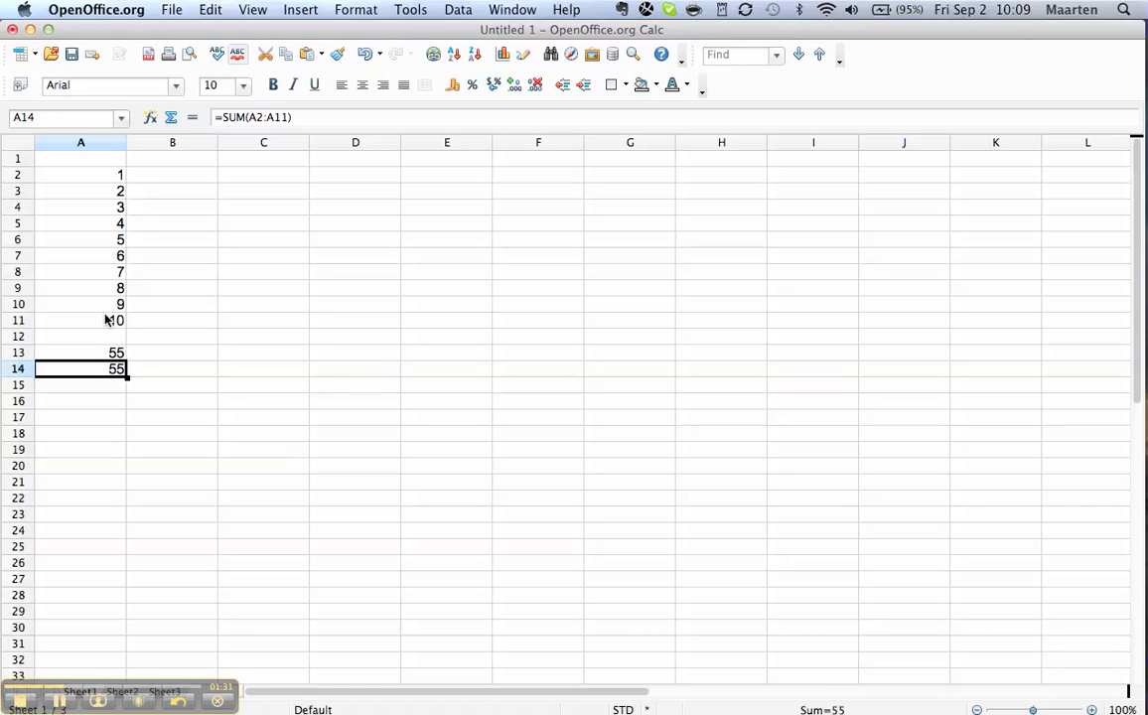
pyautogui.press('Down')
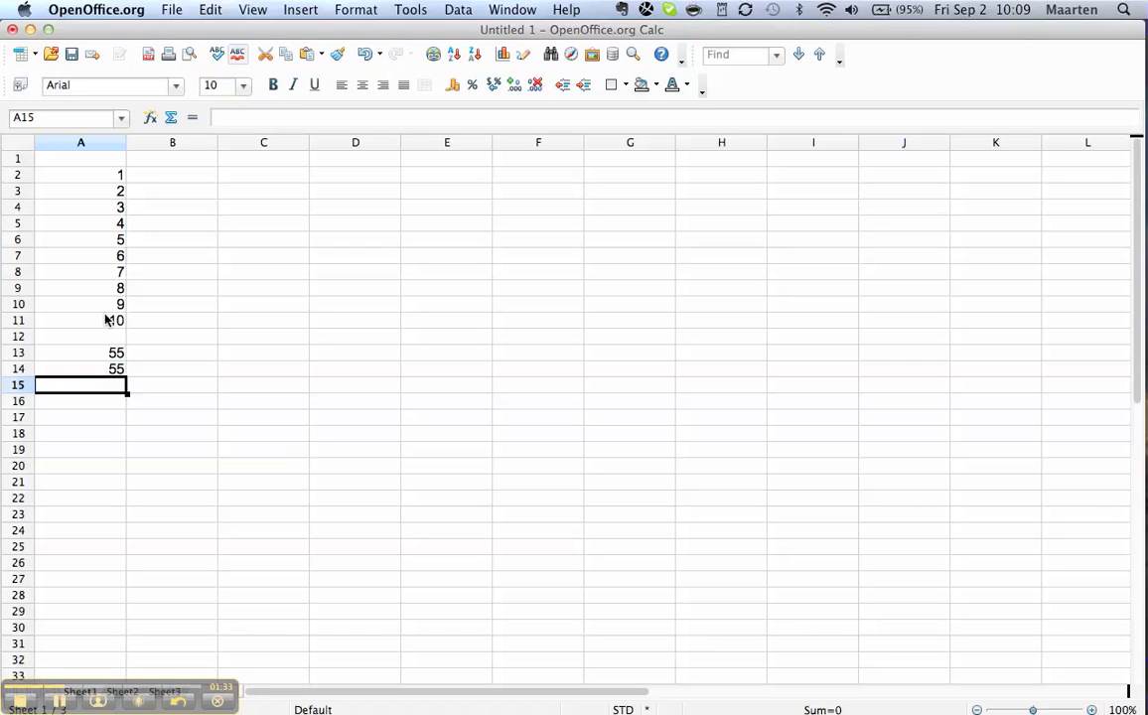
pyautogui.press('Up')
pyautogui.press('Up')
pyautogui.press('Down')
pyautogui.press('Up')
pyautogui.press('Down')
pyautogui.press('Down')
pyautogui.press('Up')
pyautogui.press('Up')
pyautogui.press('Up')
pyautogui.press('Down')
pyautogui.press('Down')
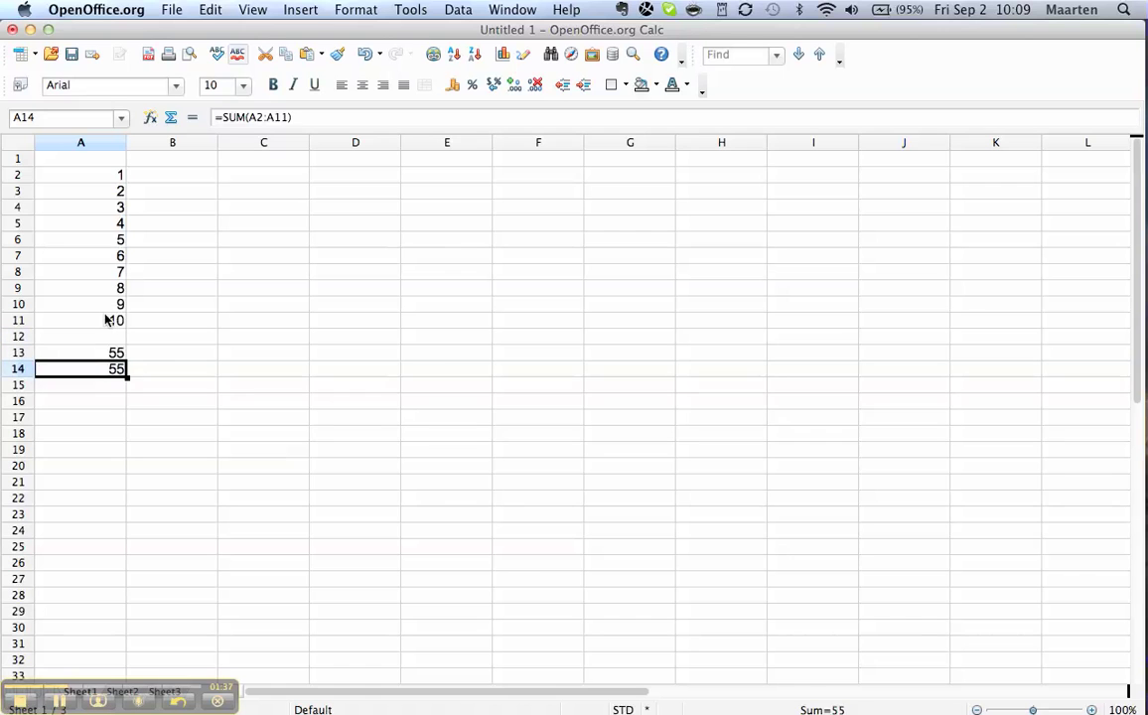
pyautogui.press('Down')
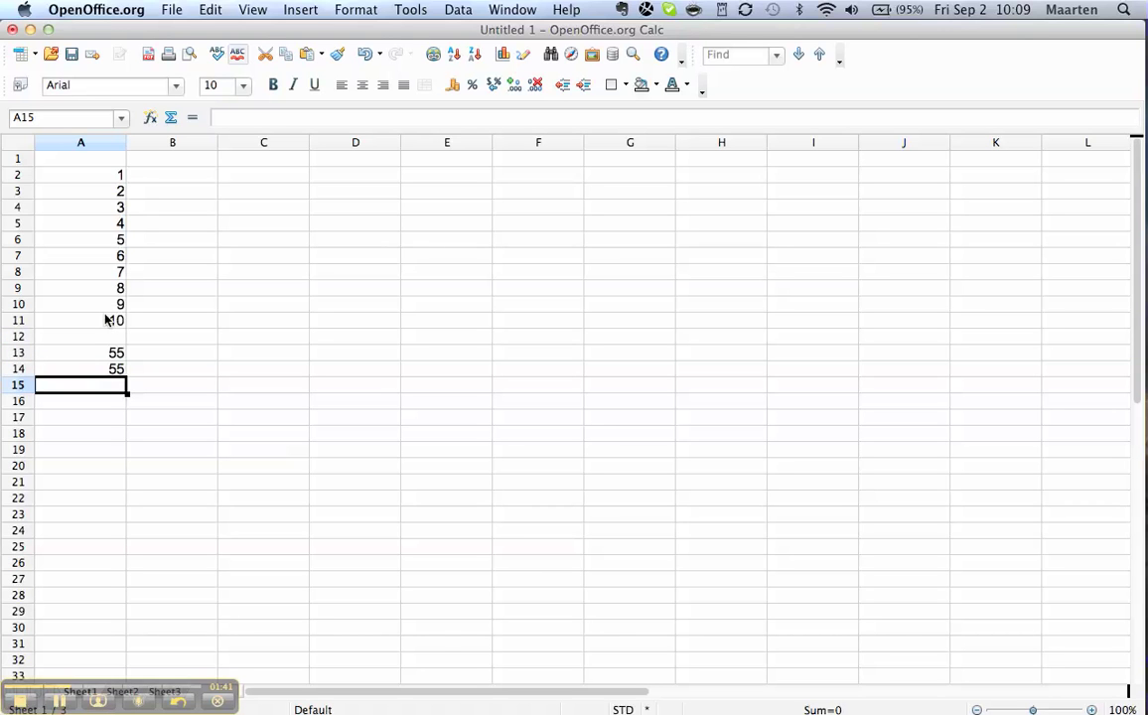
# Step: Cancel the started formula and insert a new empty row 7 above the number 6
pyautogui.write('=')
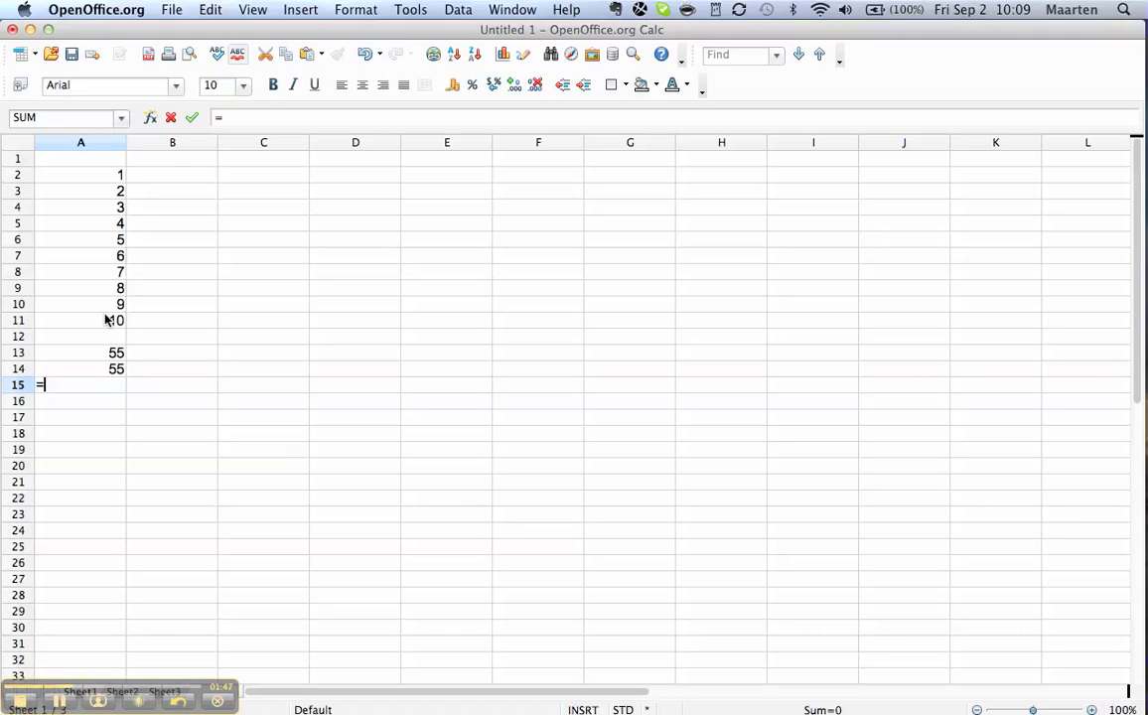
pyautogui.press('Escape')
pyautogui.moveTo(89, 257); pyautogui.dragTo(100, 320)
pyautogui.click(26, 258)
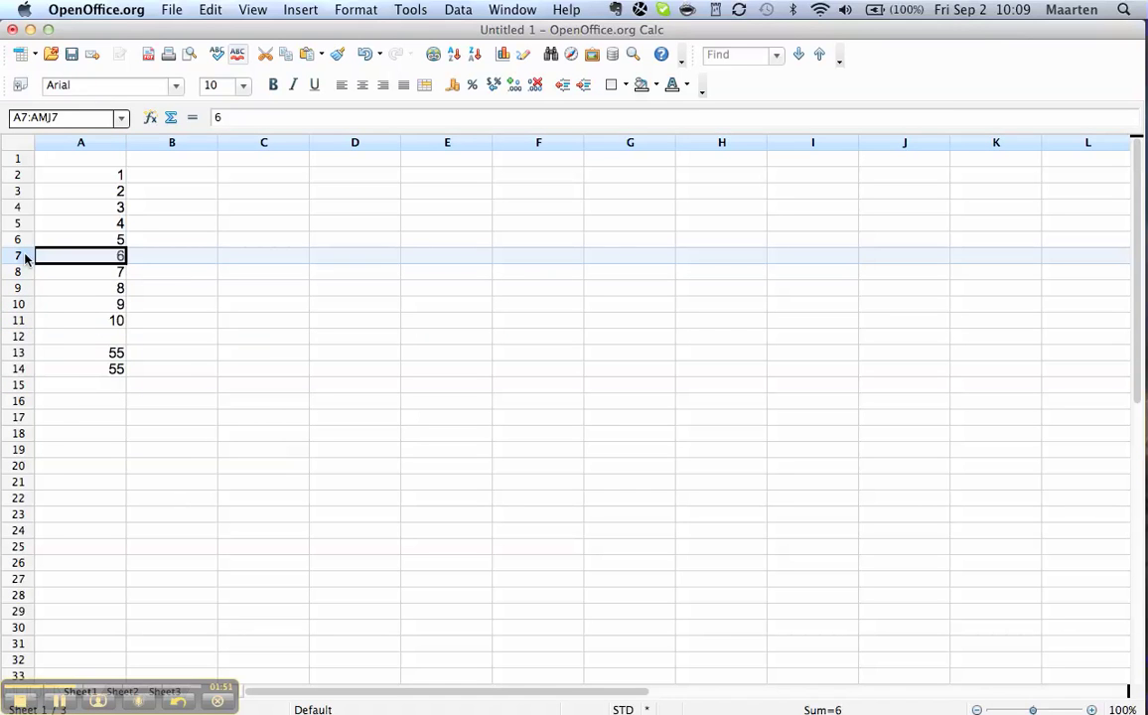
pyautogui.rightClick(26, 258)
pyautogui.click(60, 331)
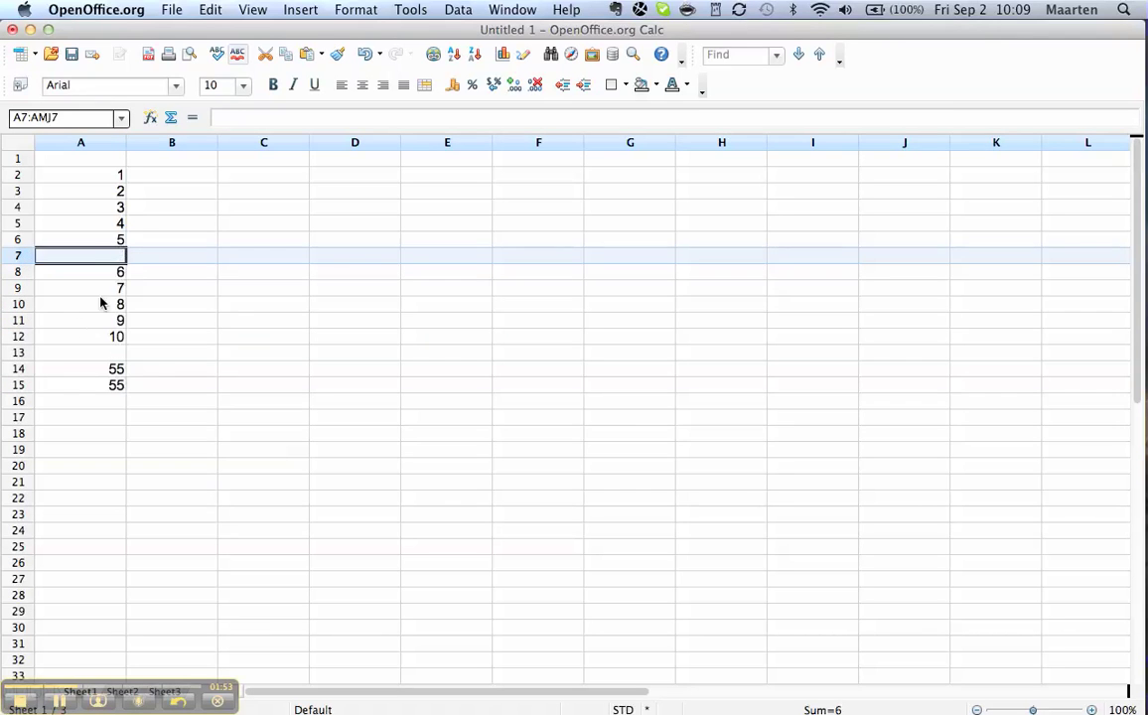
# Step: Type the label 'data' in A7 and check that the shifted totals still show 55
pyautogui.click(93, 256)
pyautogui.write('datda')
pyautogui.press('Return')
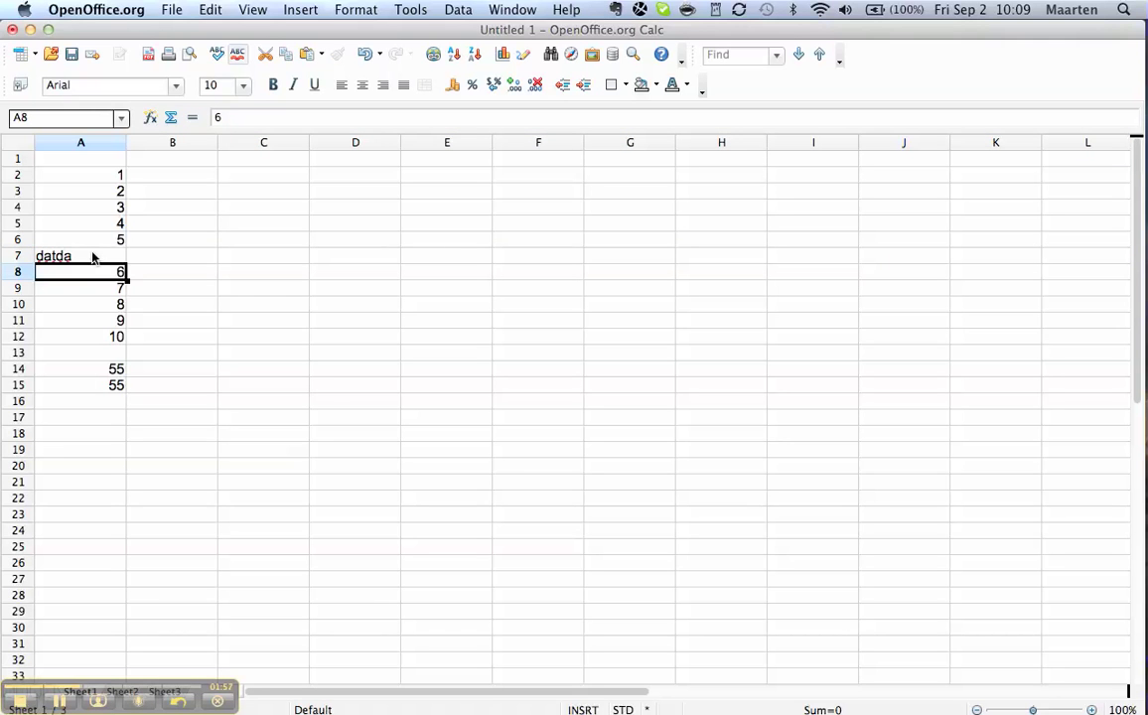
pyautogui.click(93, 257)
pyautogui.write('data')
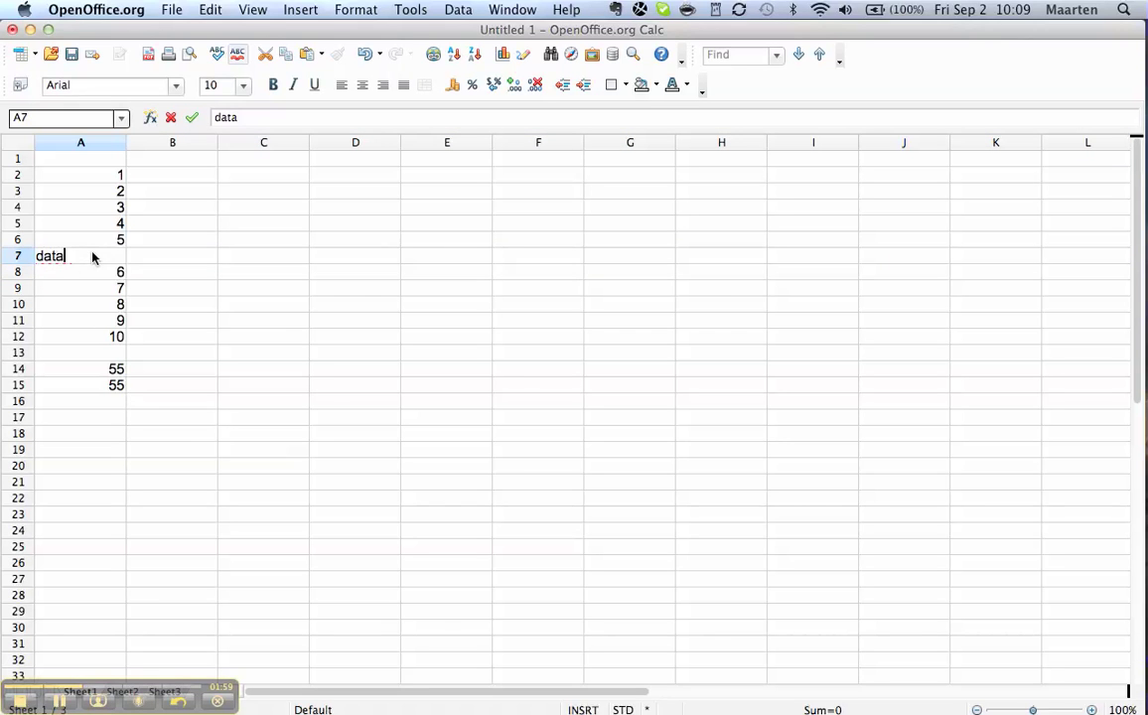
pyautogui.press('Return')
pyautogui.press('Down')
pyautogui.press('Down')
pyautogui.press('Down')
pyautogui.press('Down')
pyautogui.press('Down')
pyautogui.press('Down')
pyautogui.press('Down')
pyautogui.press('Down')
pyautogui.press('Up')
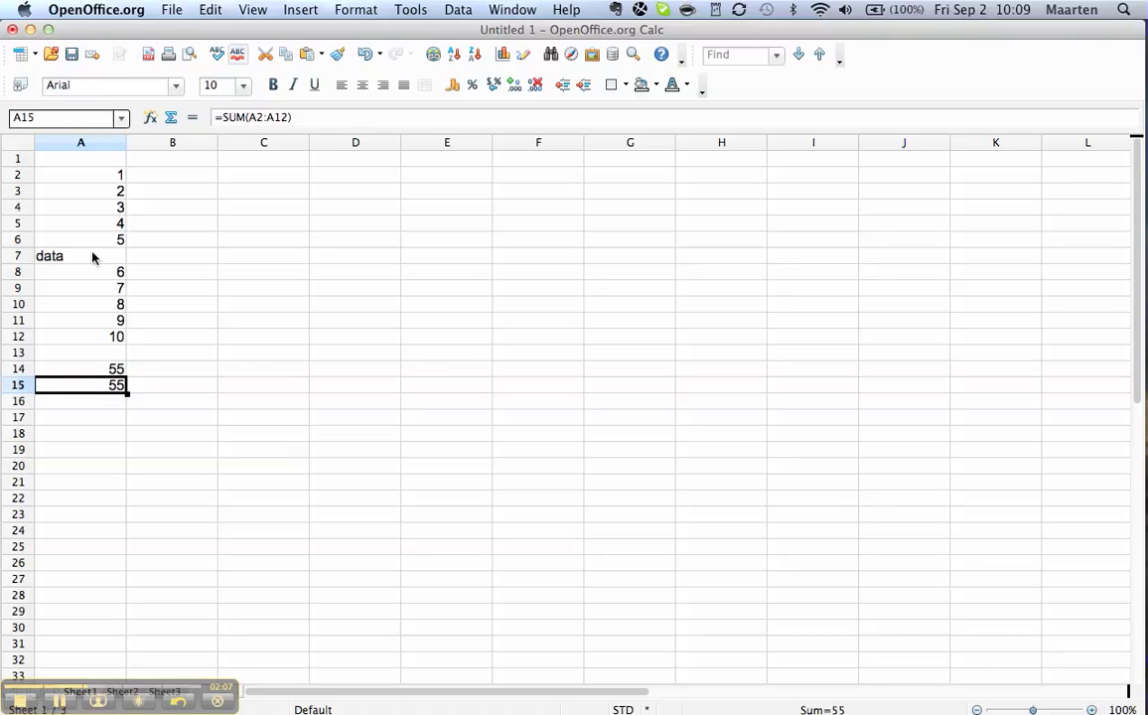
# Step: In A17, enter =SUM(A2:A6;A8:A12) to add both number blocks, skipping the data row
pyautogui.press('Down')
pyautogui.press('Down')
pyautogui.press('Up')
pyautogui.press('Up')
pyautogui.moveTo(99, 272); pyautogui.dragTo(100, 338)
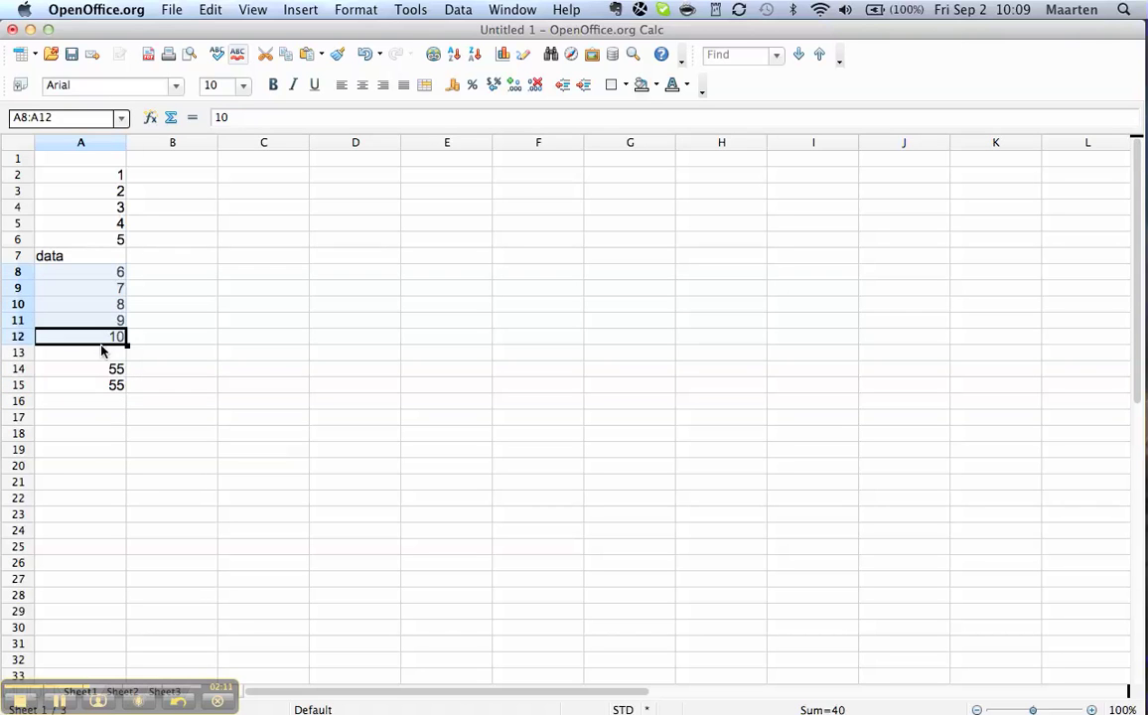
pyautogui.click(103, 415)
pyautogui.write('=')
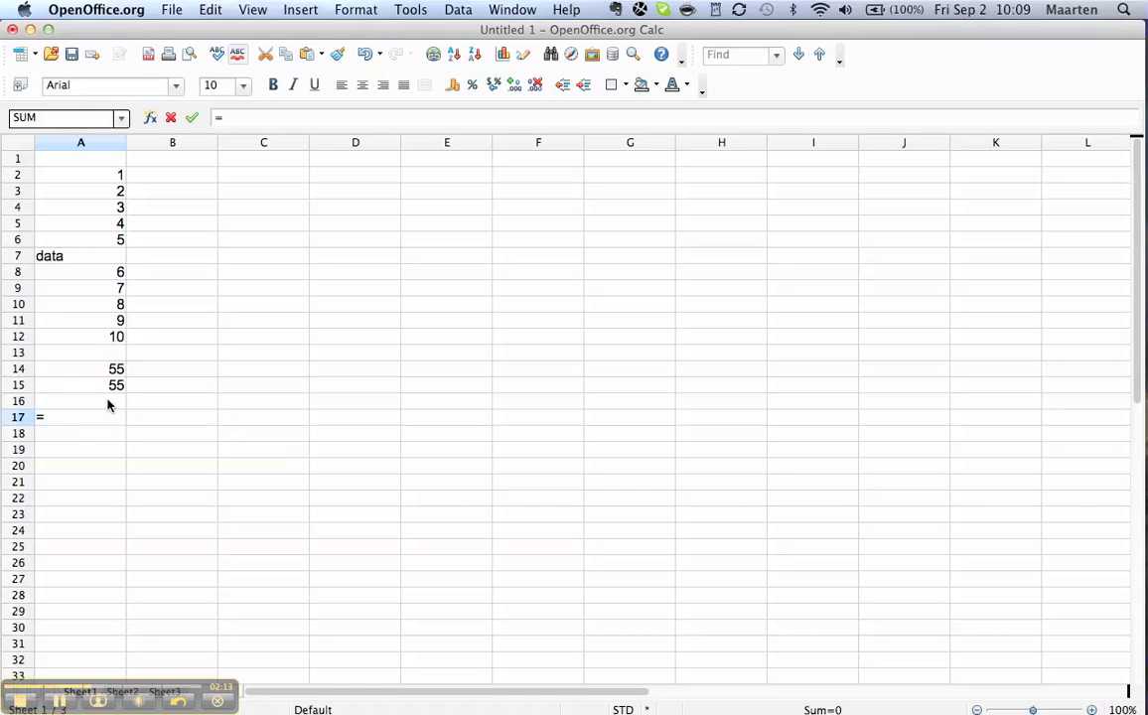
pyautogui.write('sum(')
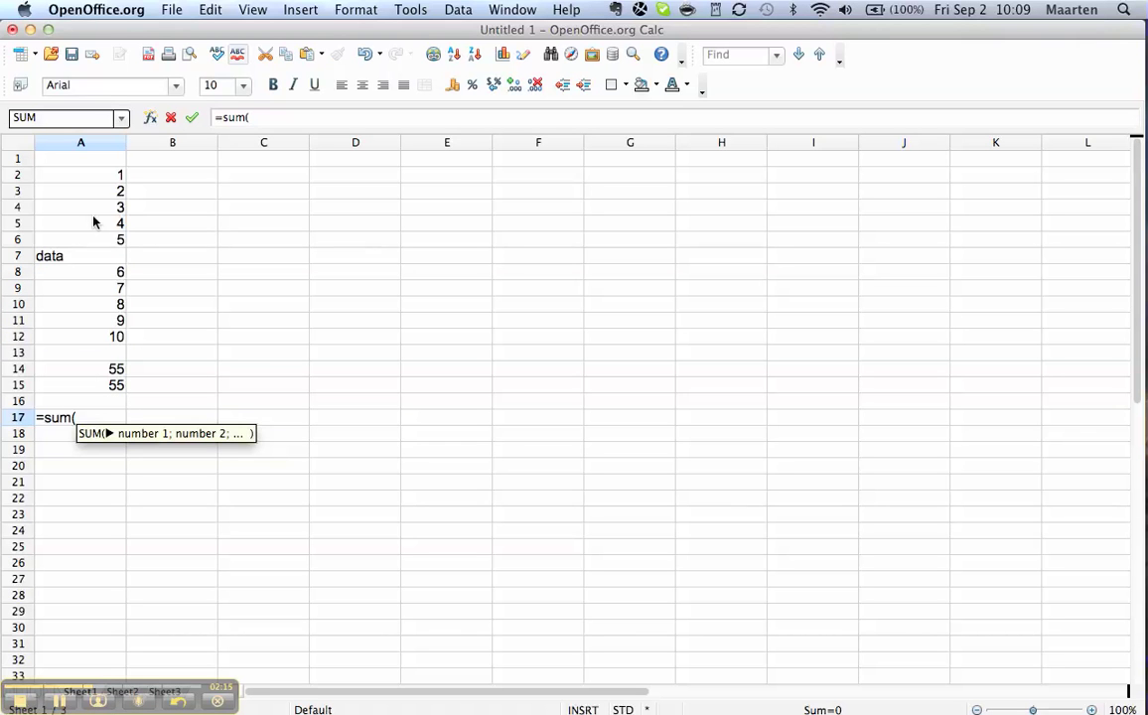
pyautogui.moveTo(98, 177); pyautogui.dragTo(98, 246)
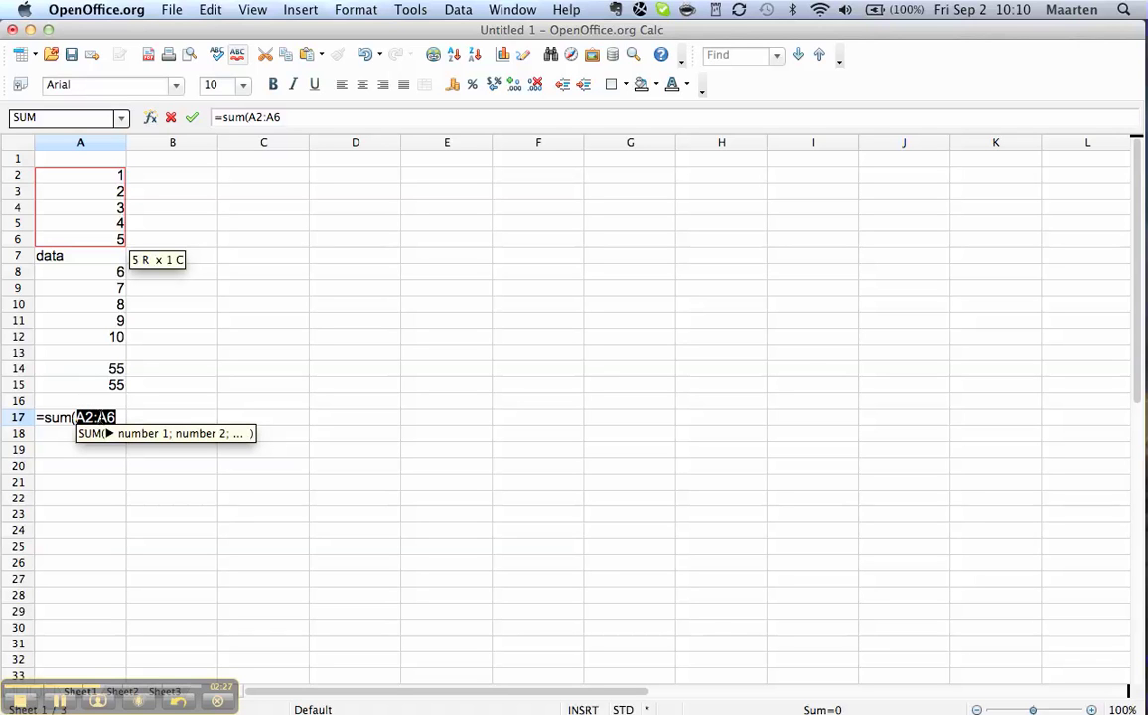
pyautogui.click(303, 119)
pyautogui.write(';')
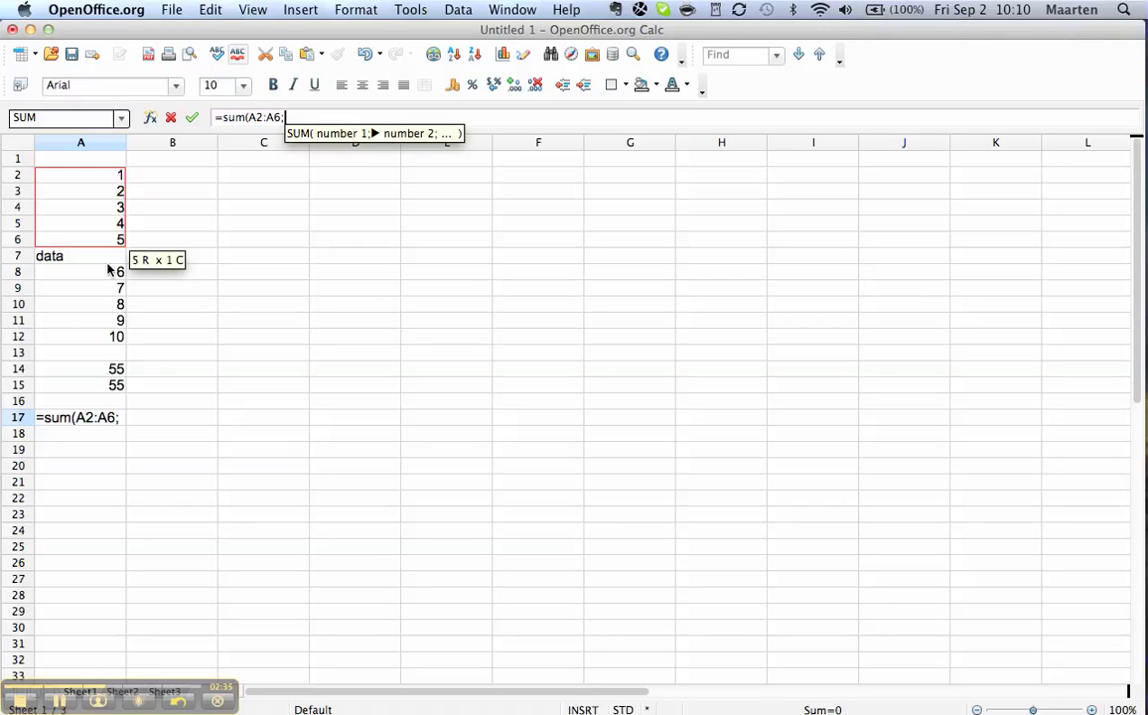
pyautogui.moveTo(109, 269); pyautogui.dragTo(107, 338)
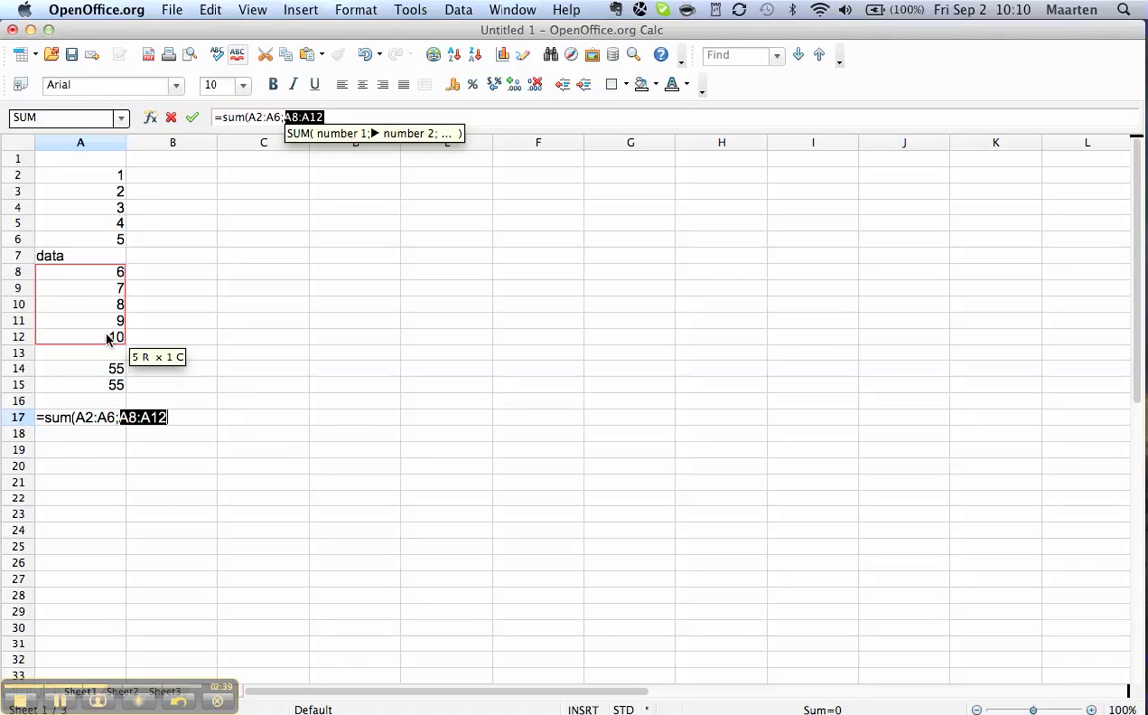
pyautogui.write(')')
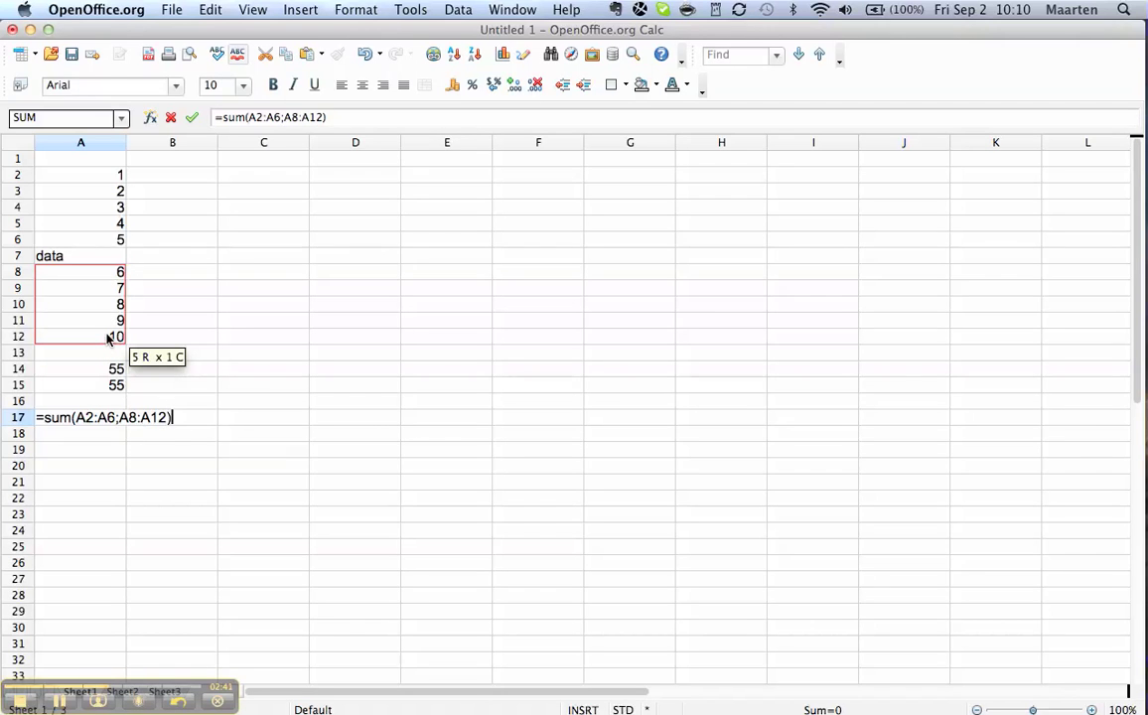
pyautogui.press('Return')
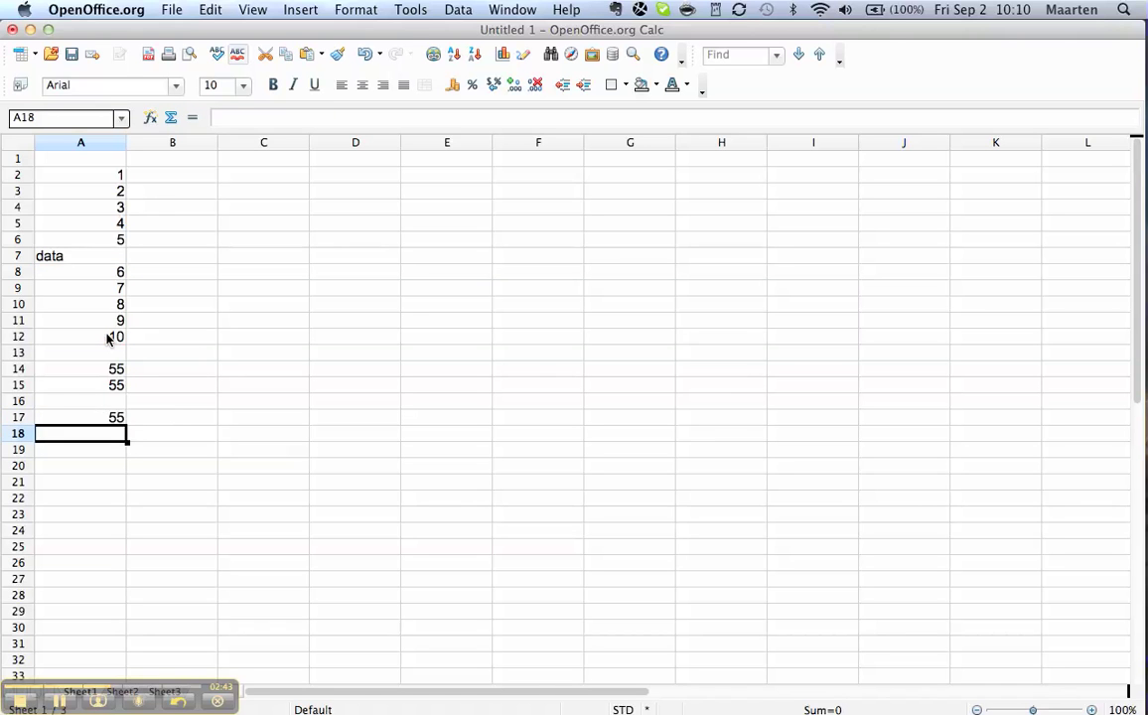
# Step: Enter =AVERAGE(A8:A12) in A19, averaging the numbers 6 to 10 to get 8
pyautogui.press('Up')
pyautogui.press('Down')
pyautogui.press('Down')
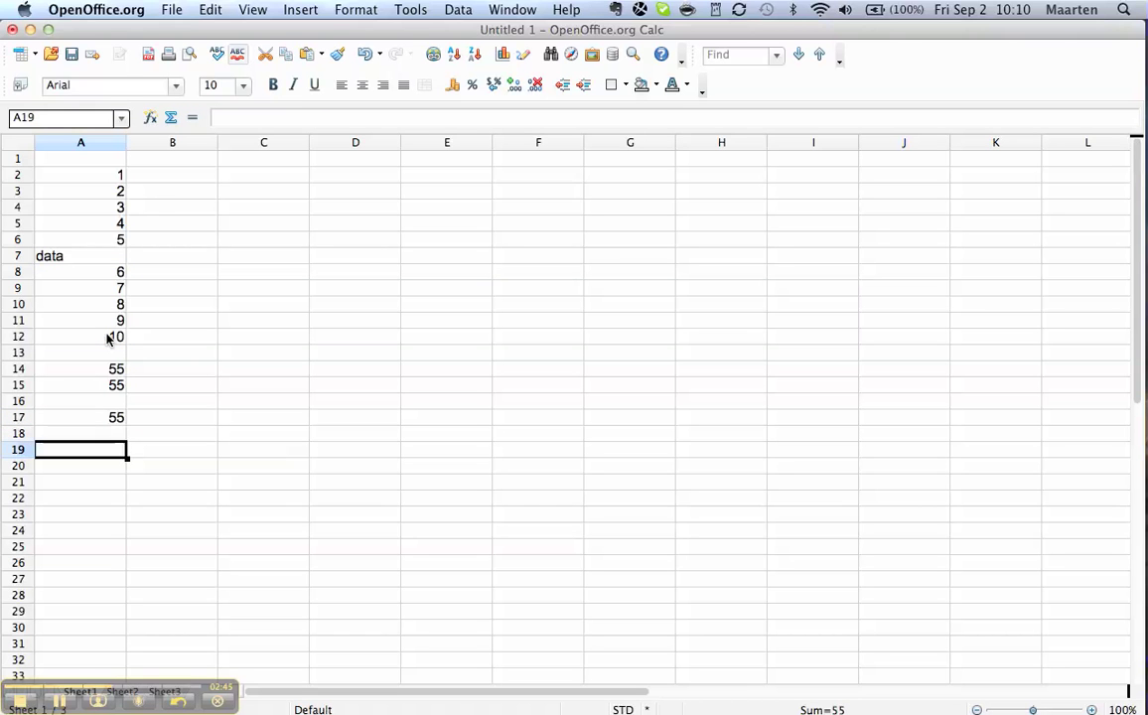
pyautogui.write('=')
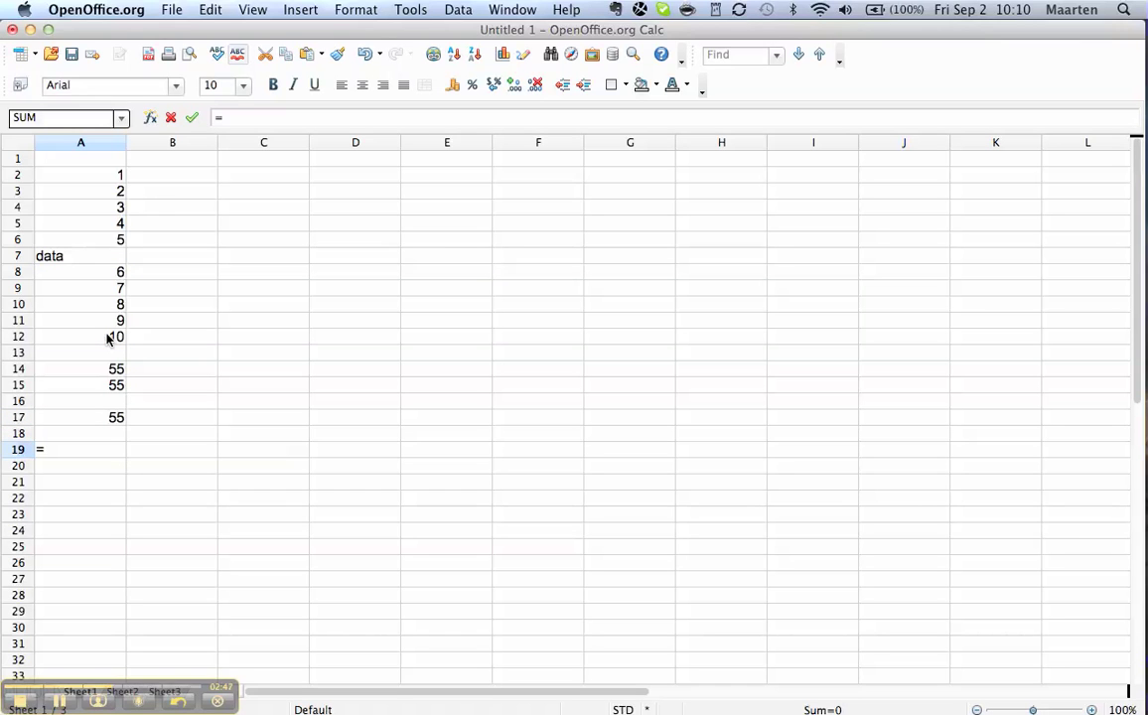
pyautogui.write('averag')
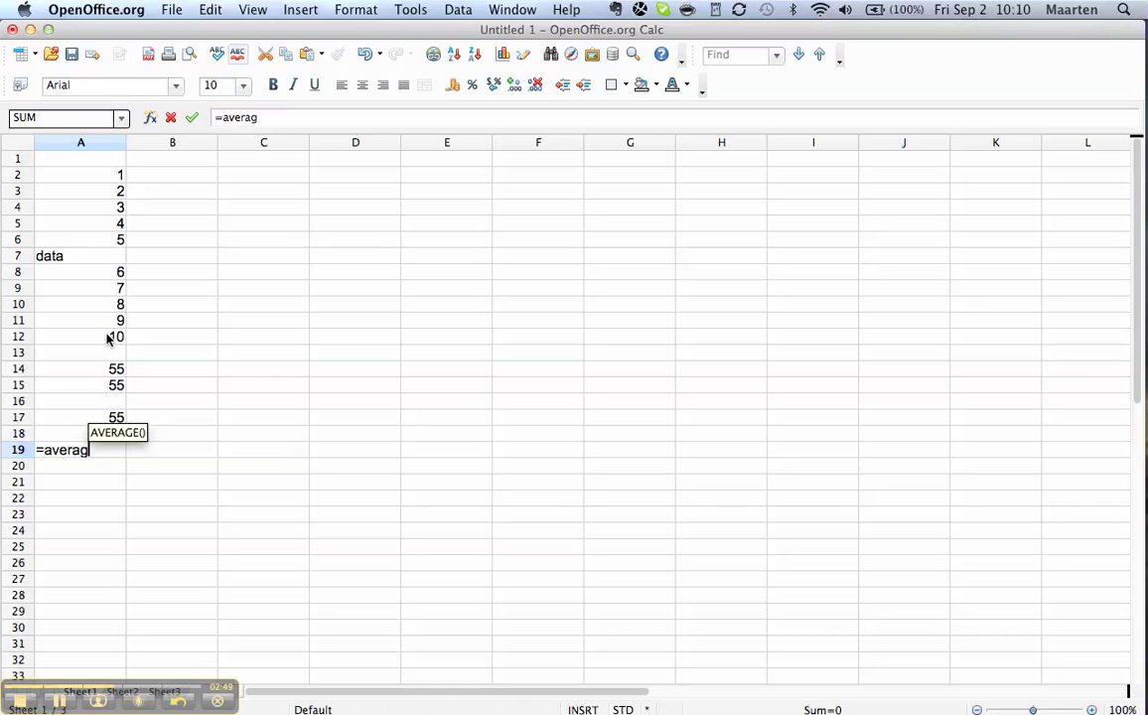
pyautogui.write('e(')
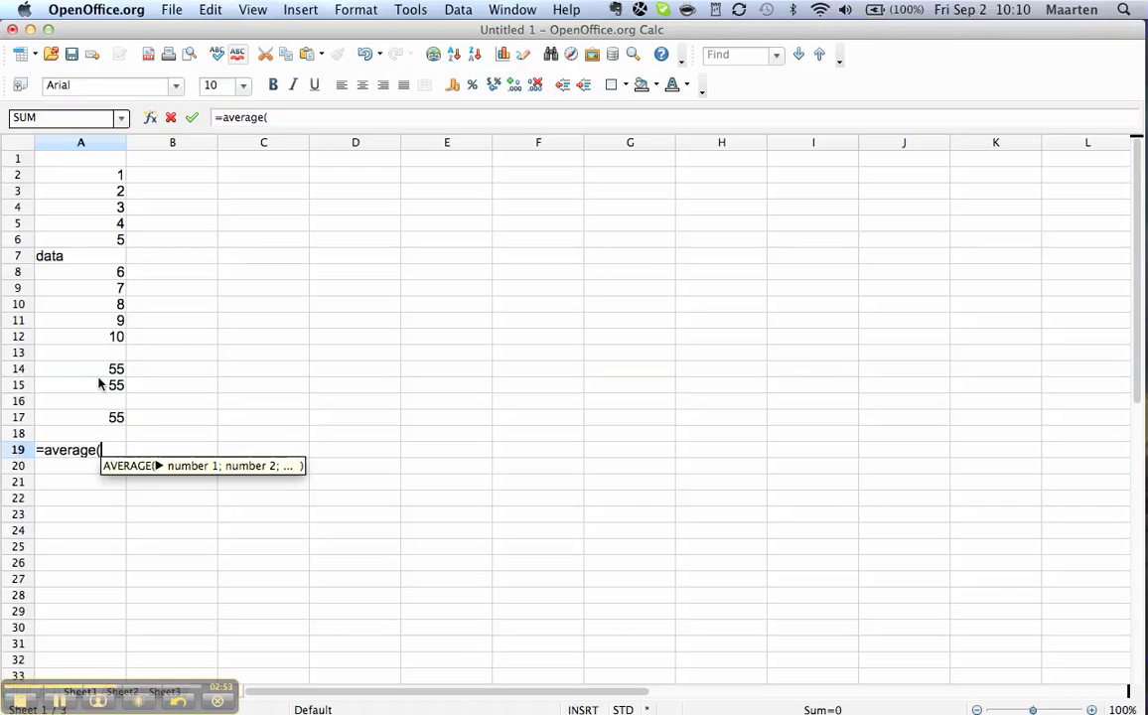
pyautogui.moveTo(116, 271); pyautogui.dragTo(111, 343)
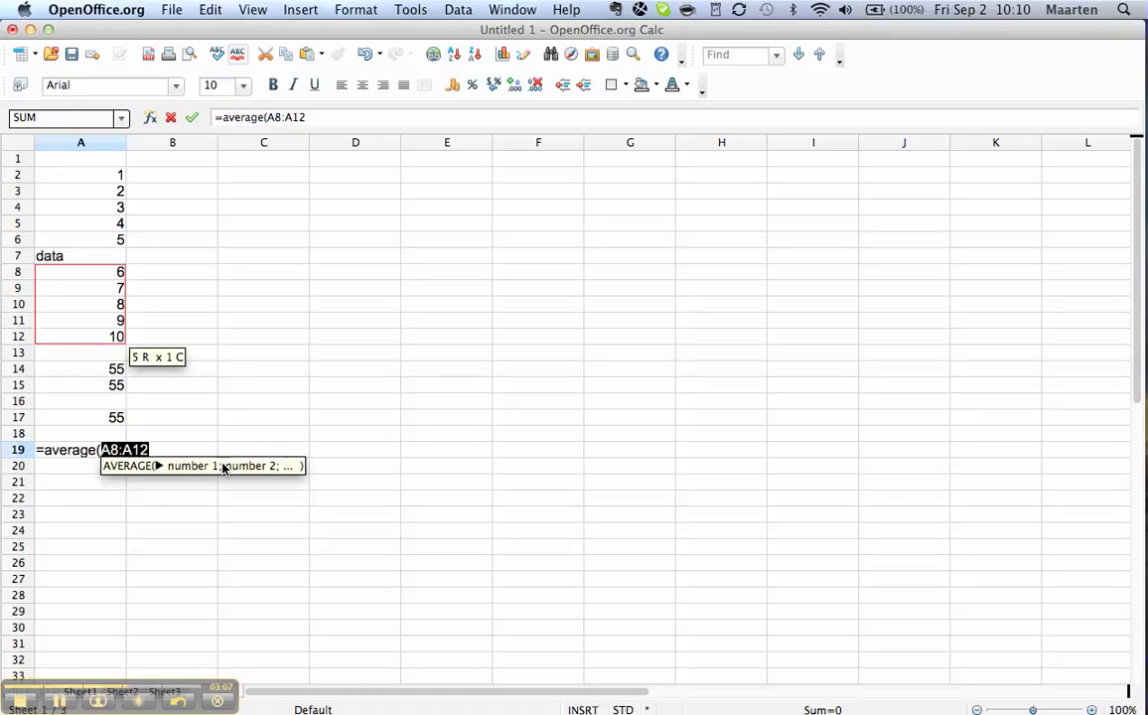
pyautogui.write(')')
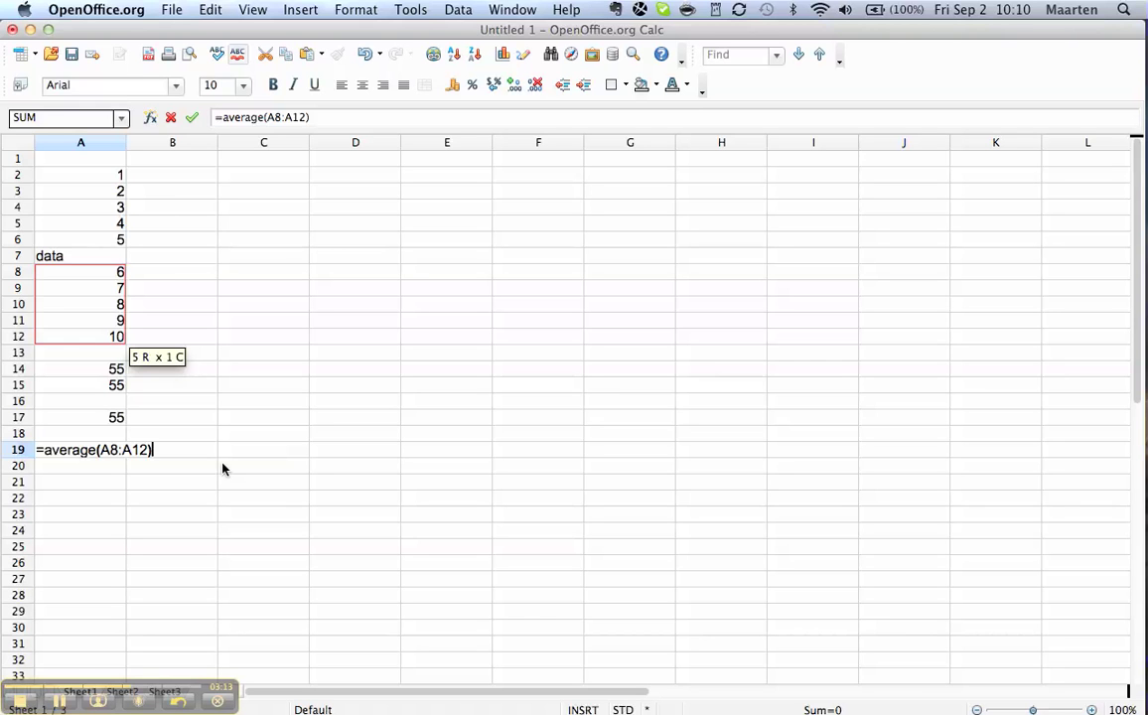
pyautogui.press('Return')
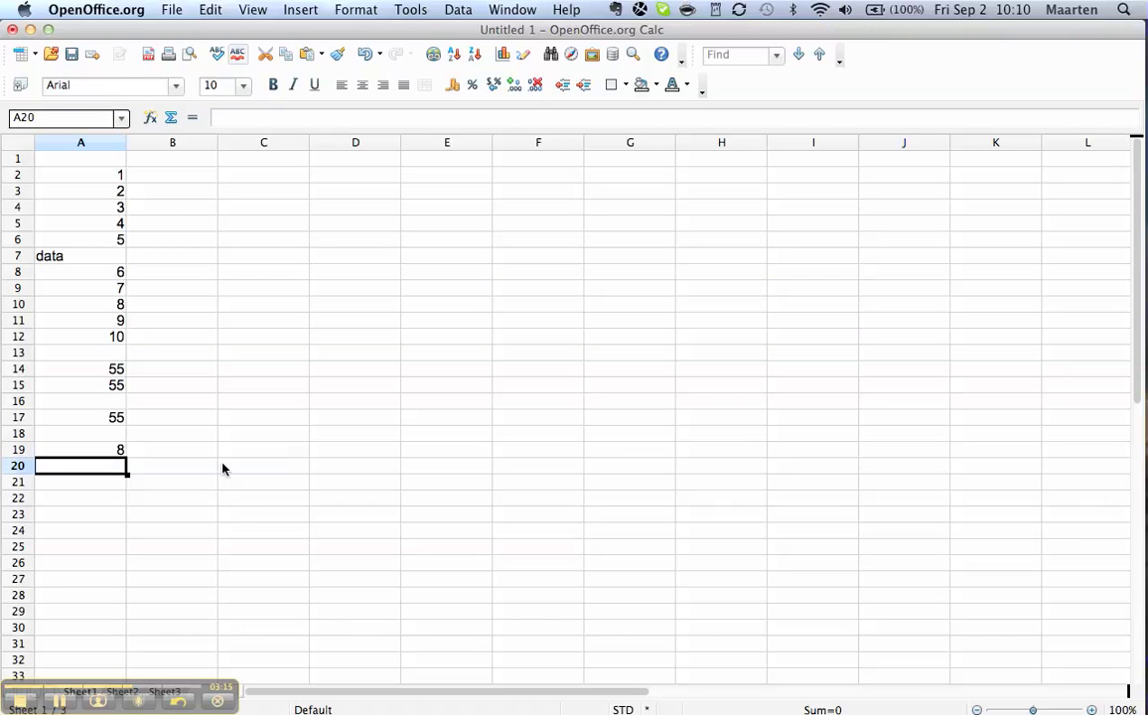
pyautogui.press('Up')
pyautogui.click(76, 307)
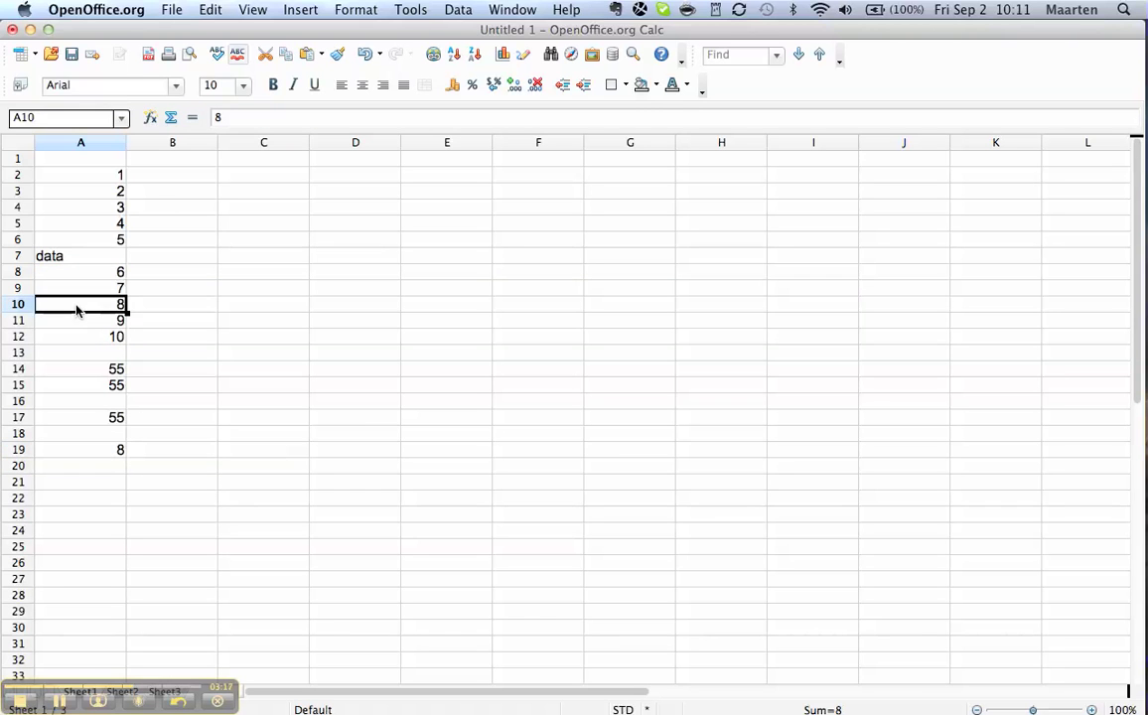
pyautogui.press('Up')
pyautogui.press('Down')
pyautogui.press('Down')
pyautogui.press('Down')
pyautogui.press('Down')
pyautogui.press('Down')
pyautogui.press('Down')
pyautogui.press('Down')
pyautogui.press('Down')
pyautogui.press('Down')
pyautogui.press('Down')
pyautogui.press('Down')
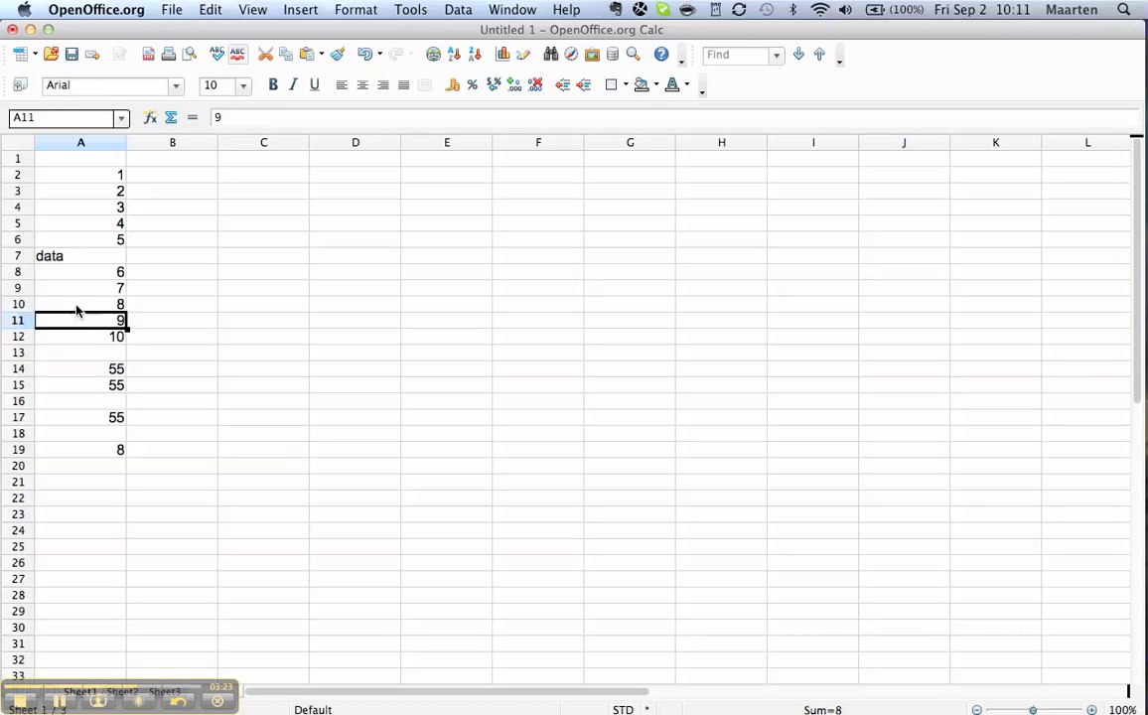
pyautogui.press('Down')
pyautogui.press('Down')
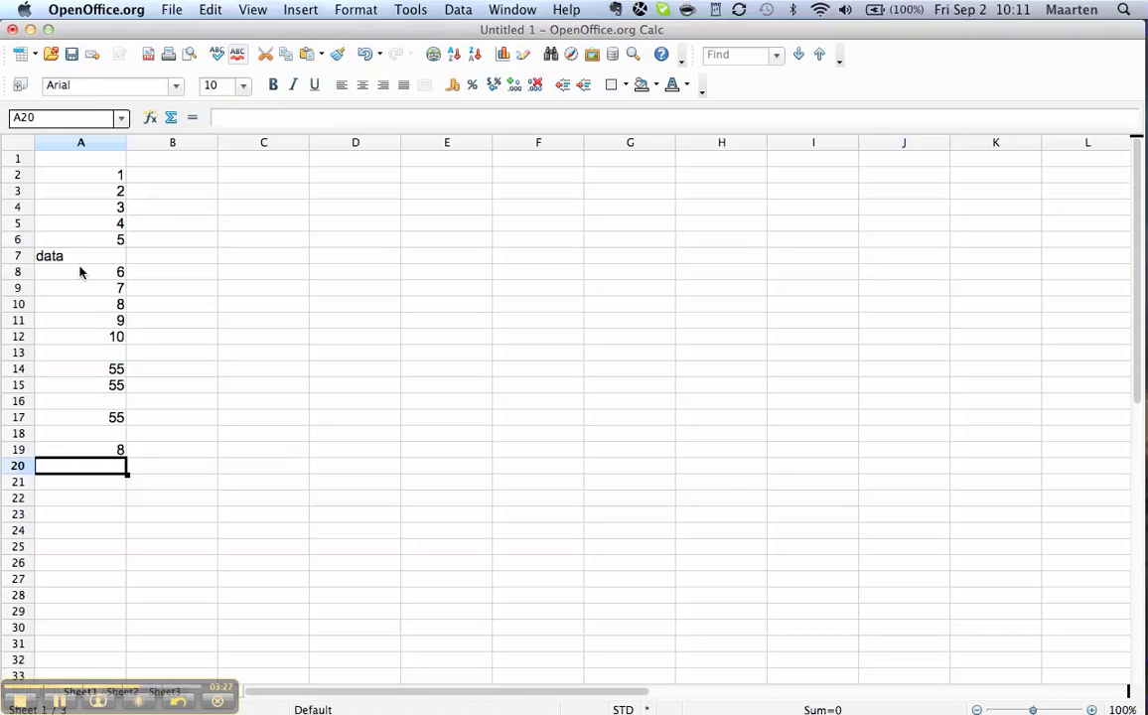
# Step: Open the Function Wizard for A20, view ACOTH's description and scroll the full function list
pyautogui.click(151, 117)
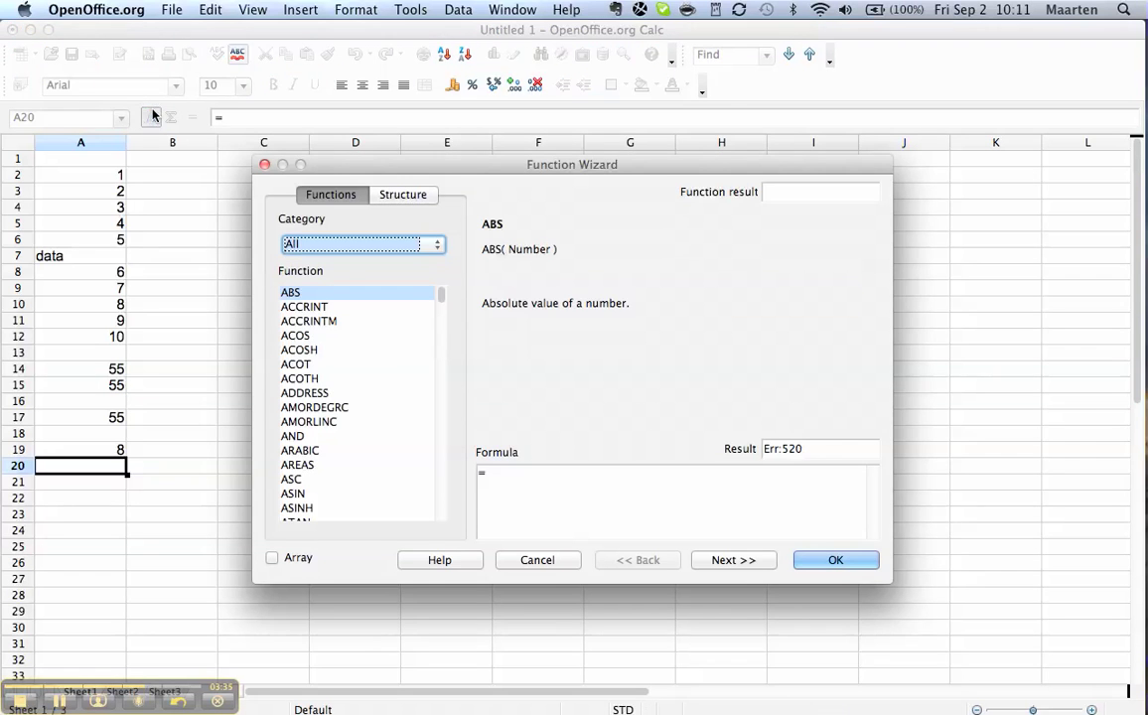
pyautogui.click(401, 379)
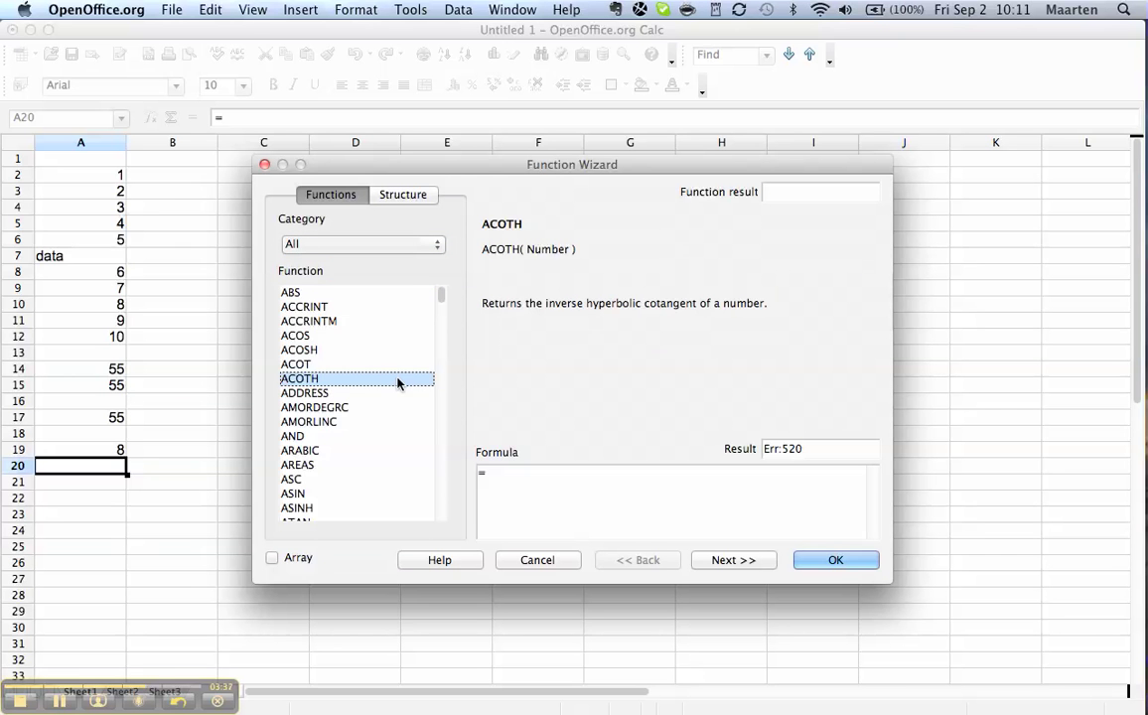
pyautogui.scroll(-20, 422, 516)
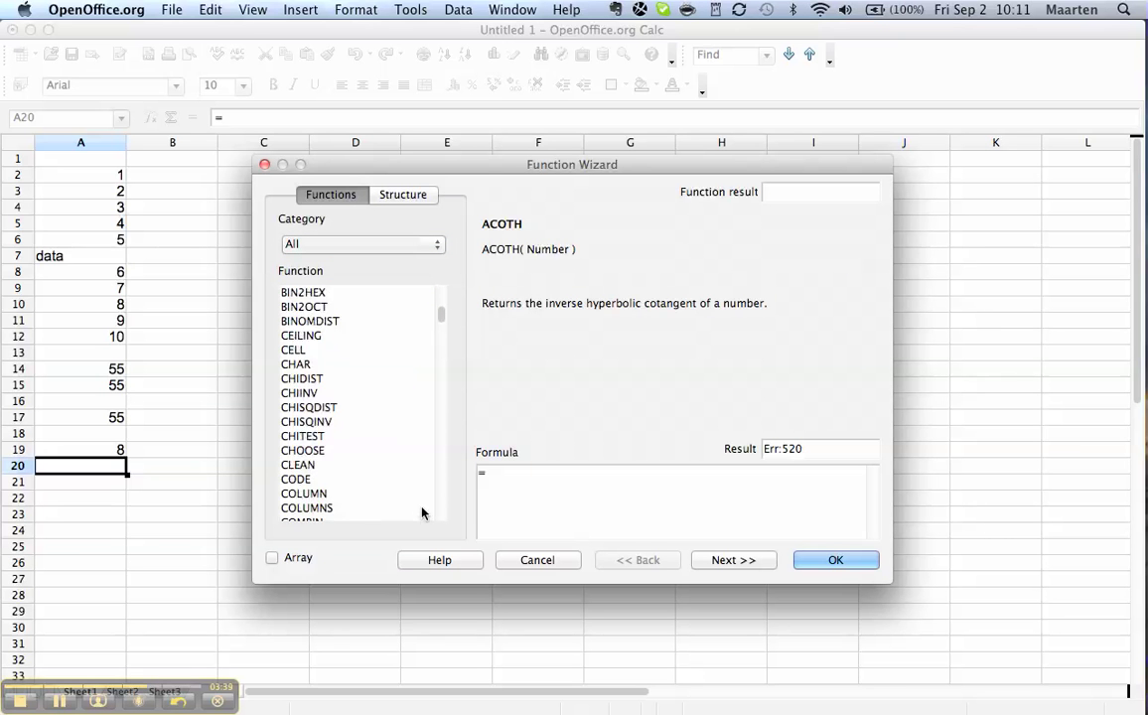
pyautogui.scroll(-20, 402, 406)
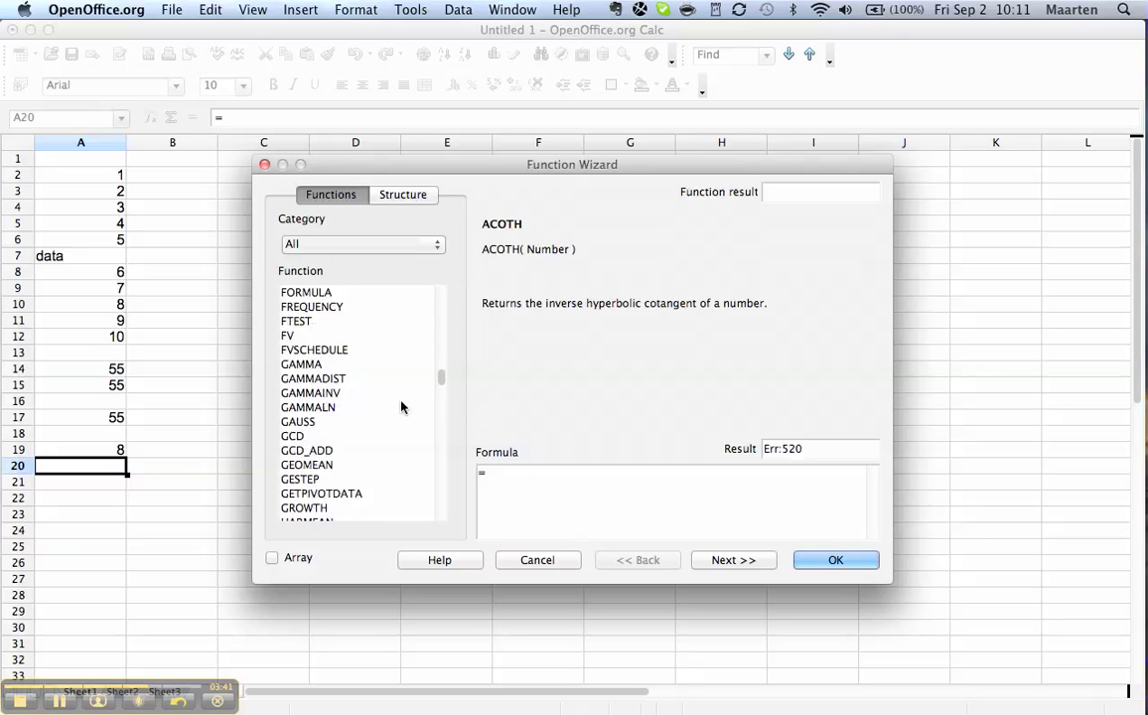
pyautogui.scroll(-20, 401, 406)
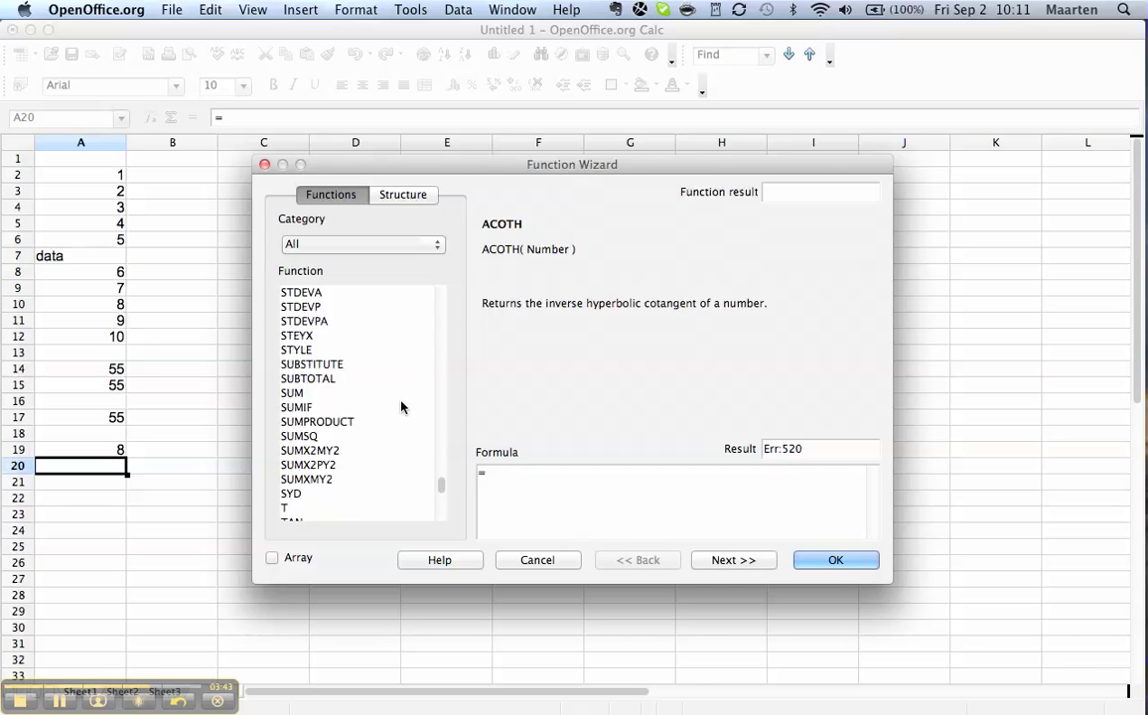
pyautogui.scroll(20, 401, 406)
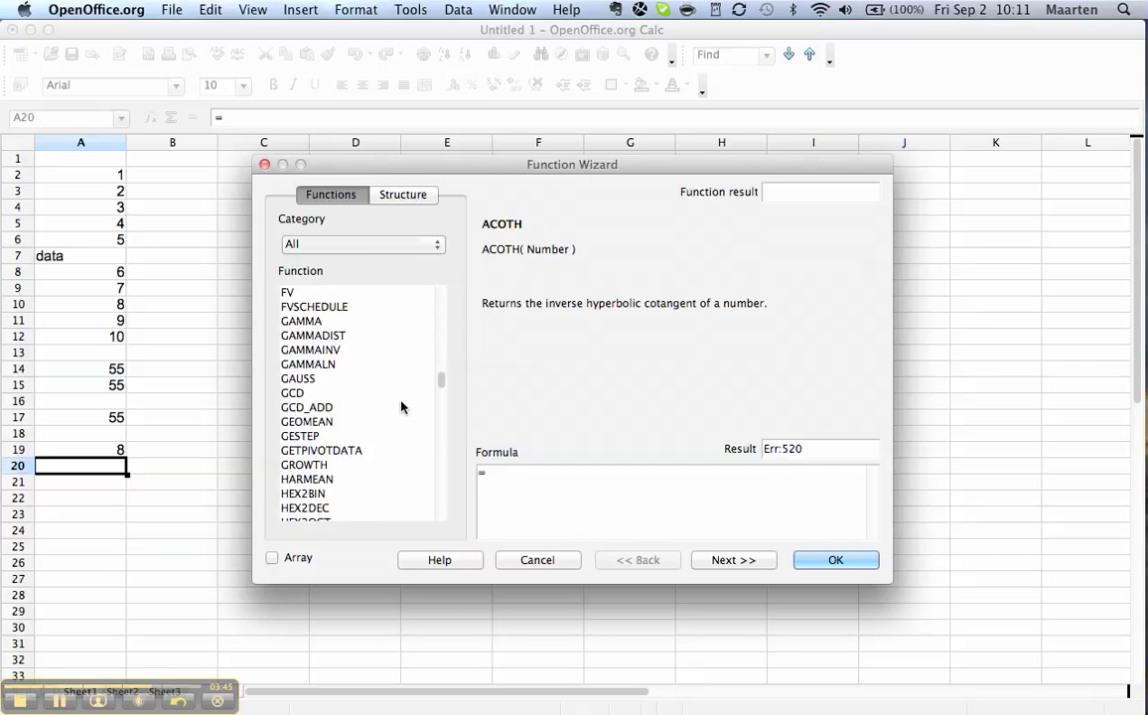
pyautogui.scroll(15, 401, 406)
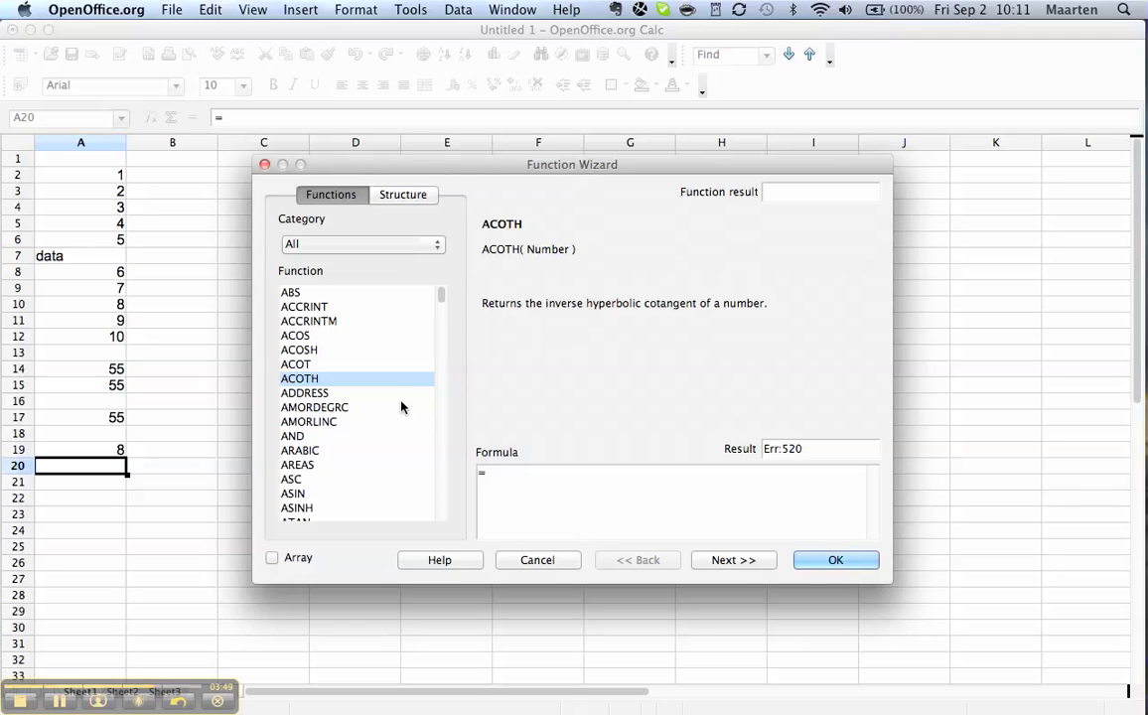
pyautogui.click(432, 247)
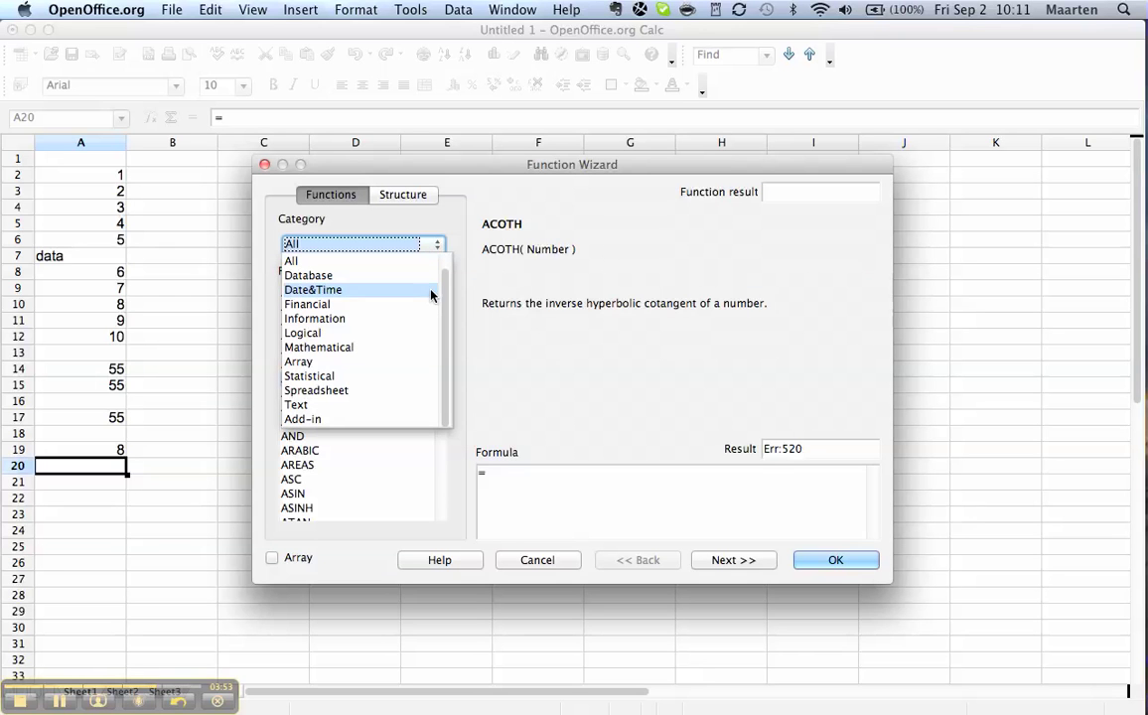
# Step: Filter the function list to Mathematical, then Date&Time, then Financial, ending on ACCRINT's description
pyautogui.click(421, 347)
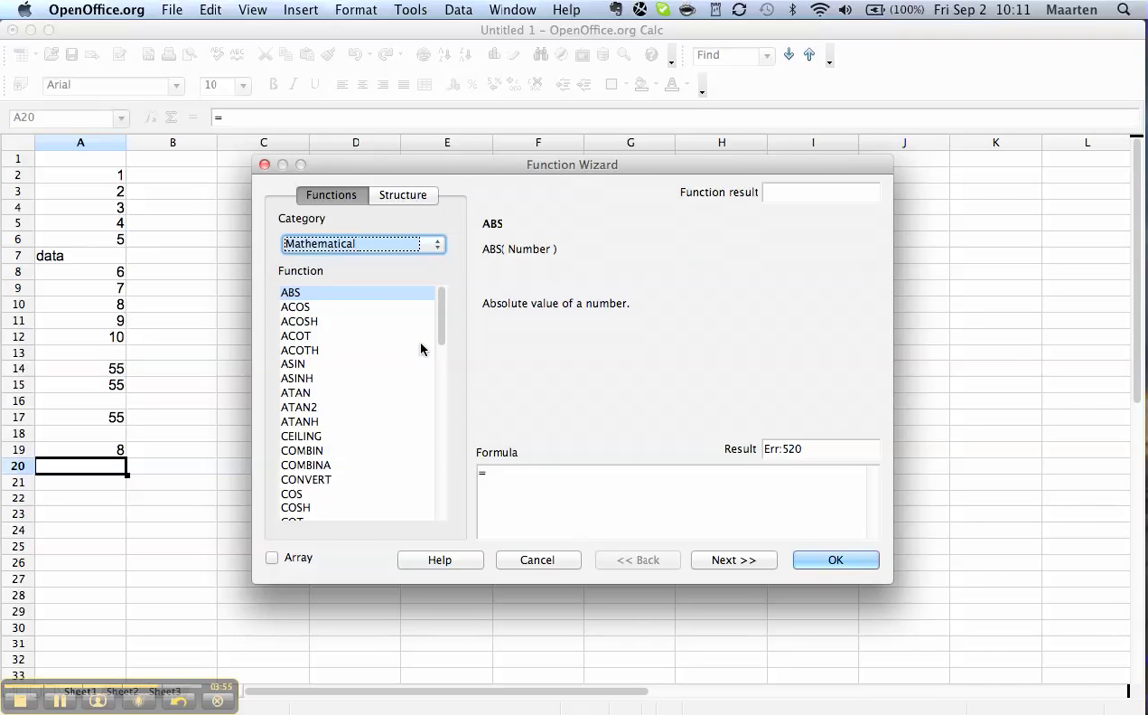
pyautogui.scroll(-4, 418, 352)
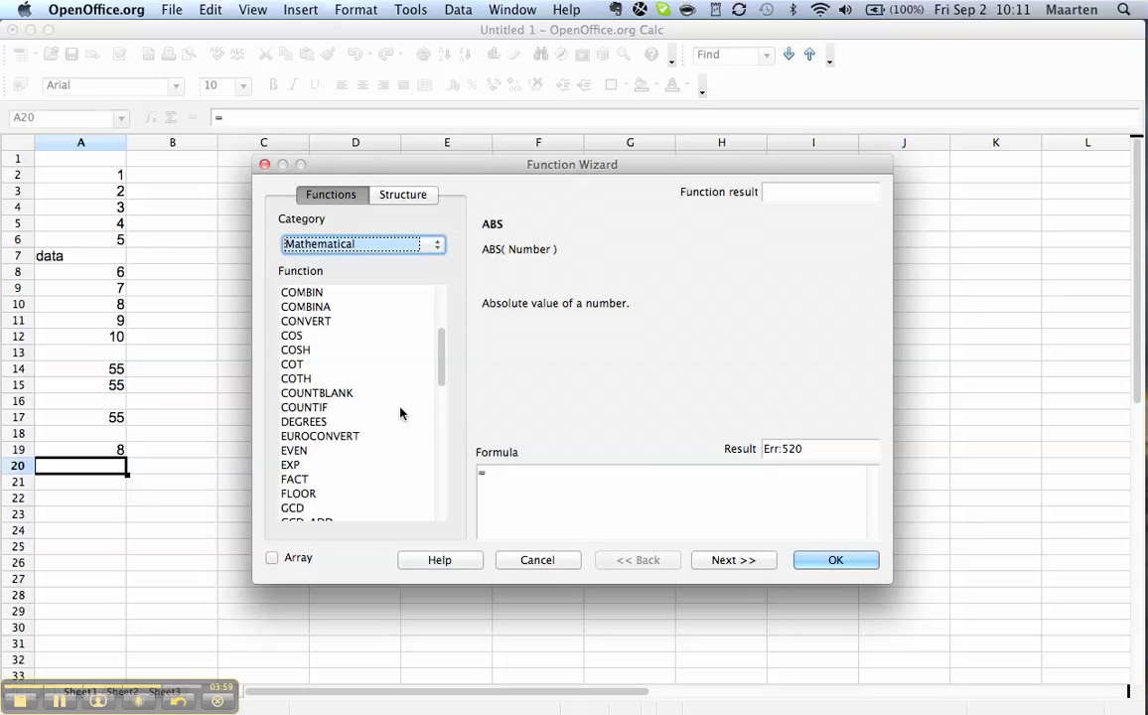
pyautogui.scroll(-1, 401, 412)
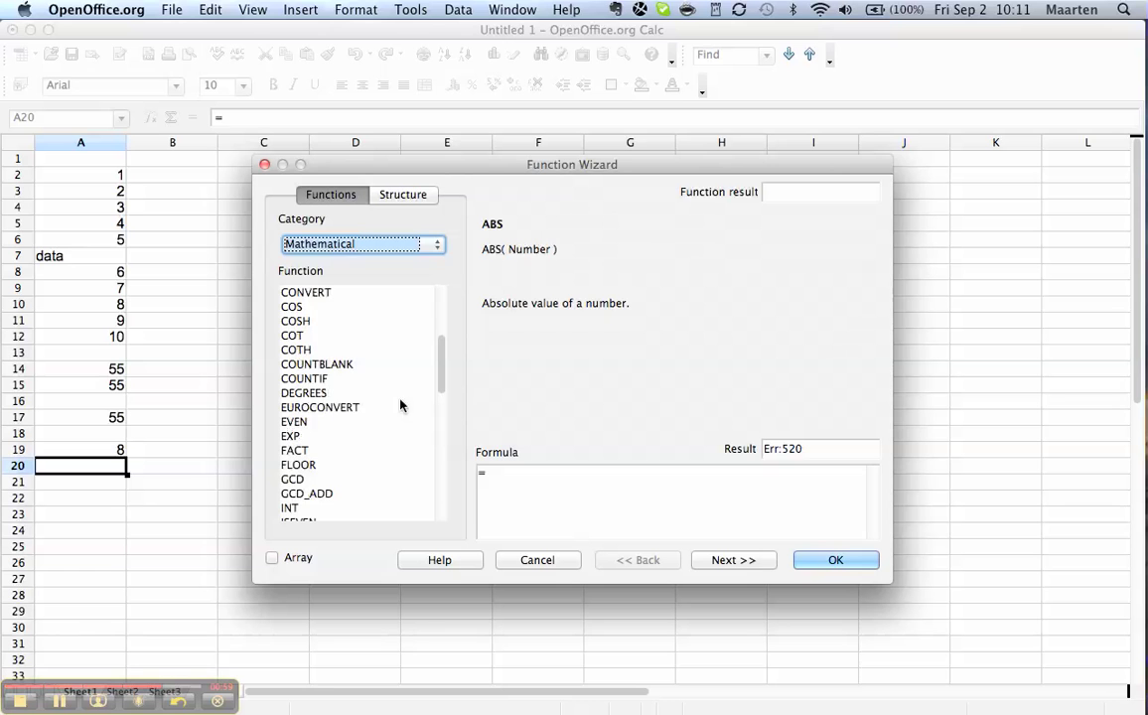
pyautogui.click(437, 247)
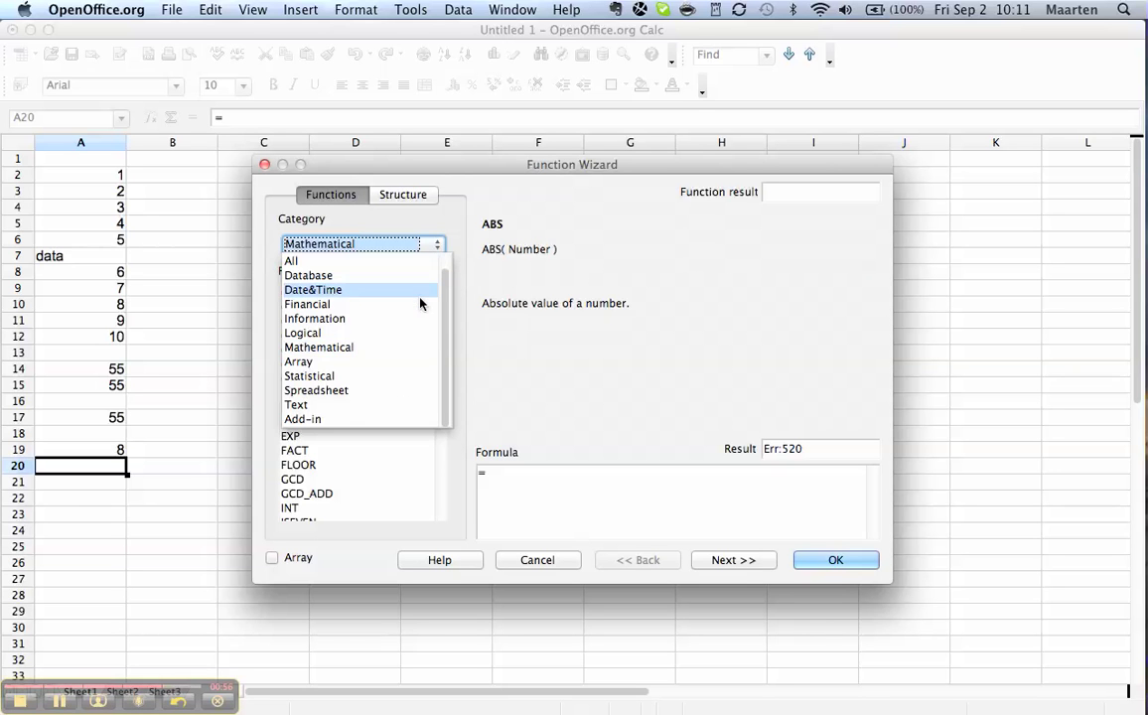
pyautogui.click(425, 290)
pyautogui.click(437, 245)
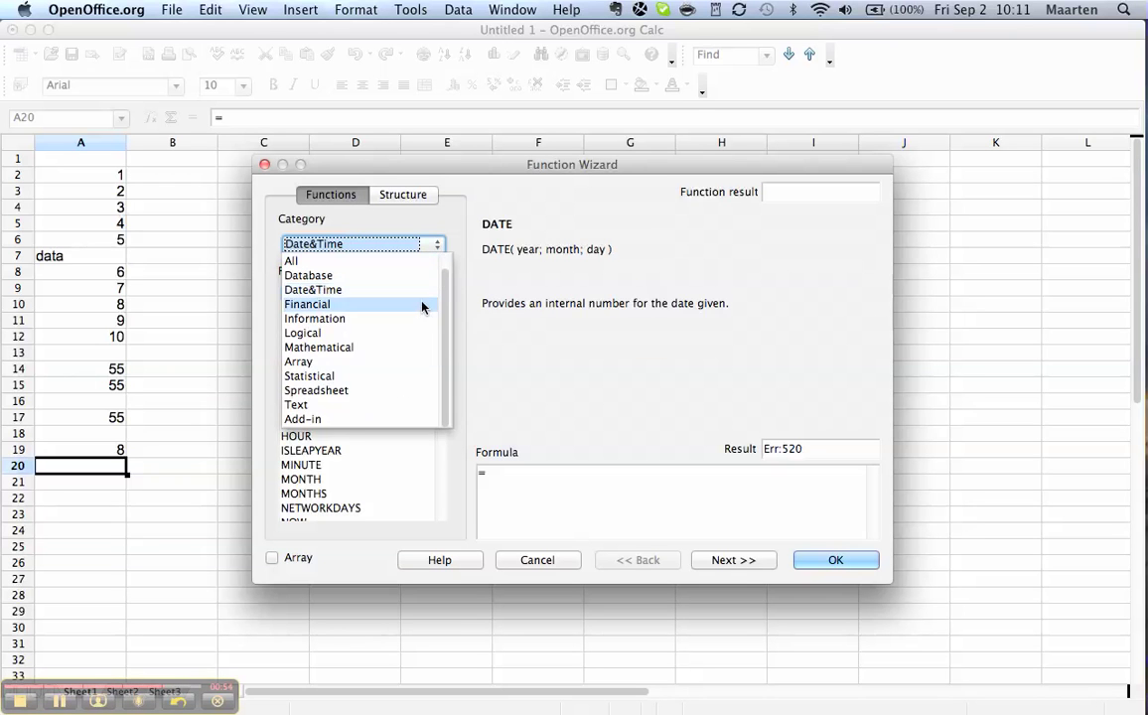
pyautogui.click(421, 306)
pyautogui.scroll(-3, 407, 397)
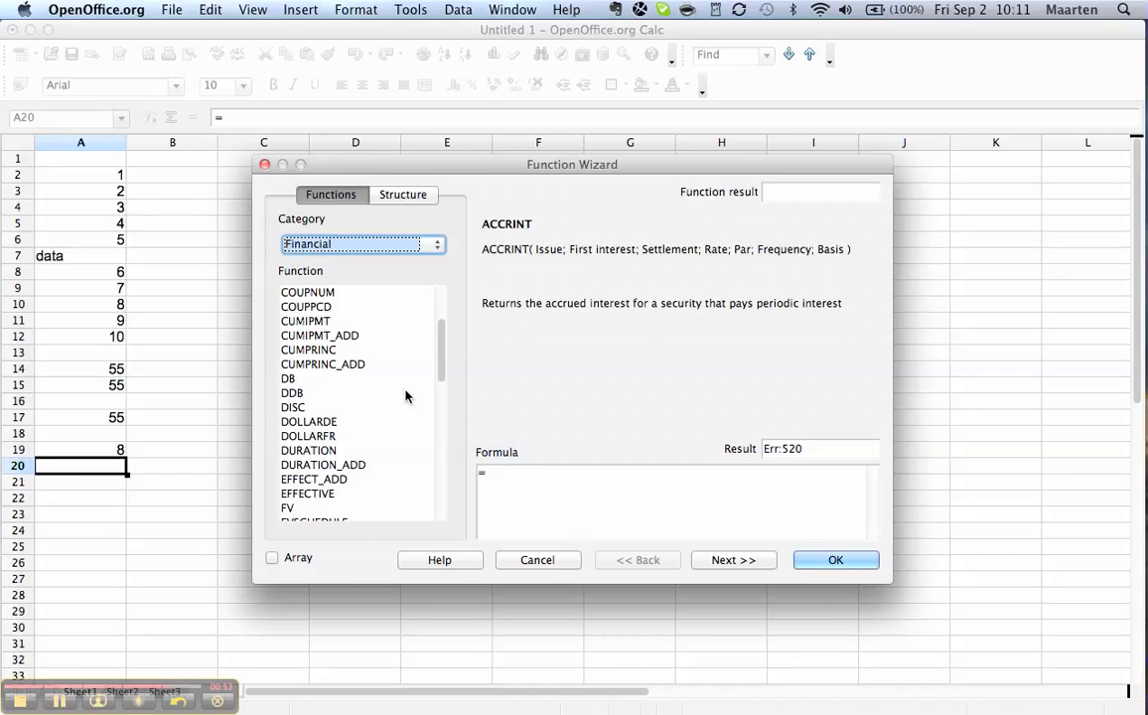